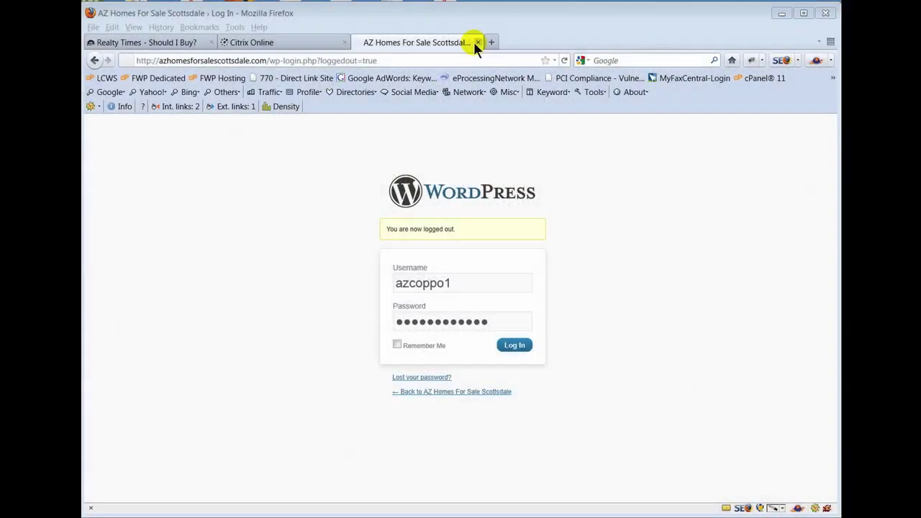
Close the logged-out WordPress page and open azhomesforsalescottsdale.com/wp-admin/ in a new browser tab
{"action": "left_click", "coordinate": [476, 42]}
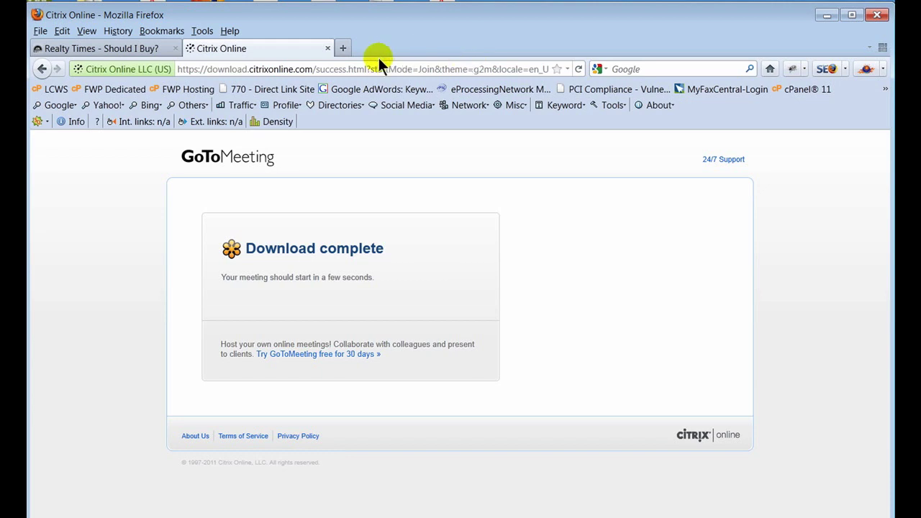
{"action": "left_click", "coordinate": [343, 50]}
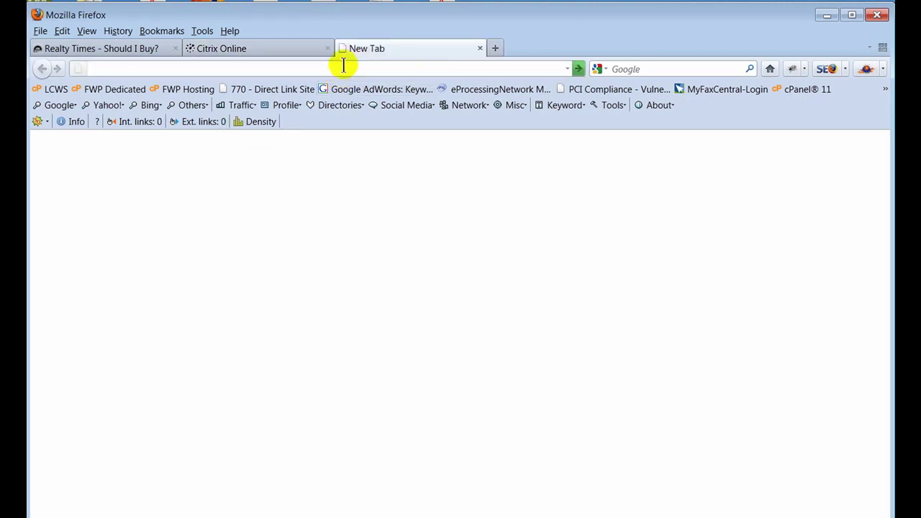
{"action": "left_click", "coordinate": [343, 65]}
{"action": "type", "text": "az"}
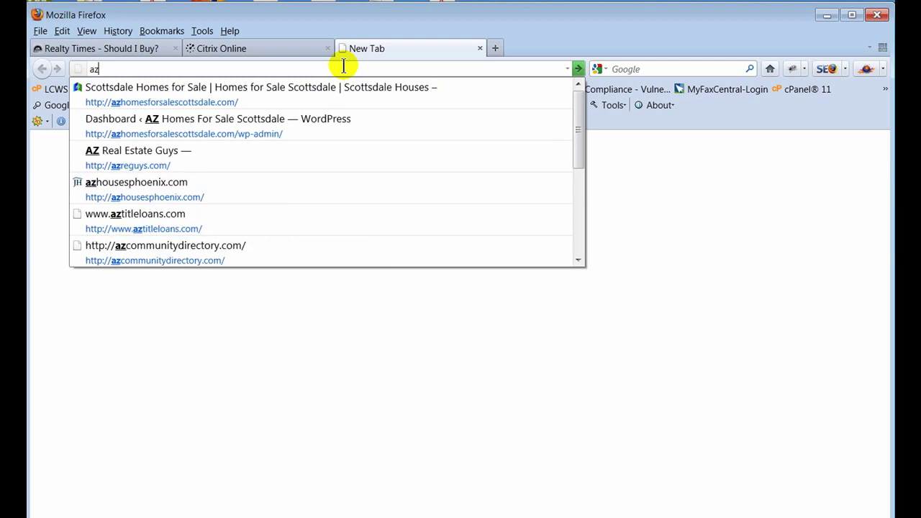
{"action": "type", "text": "homes"}
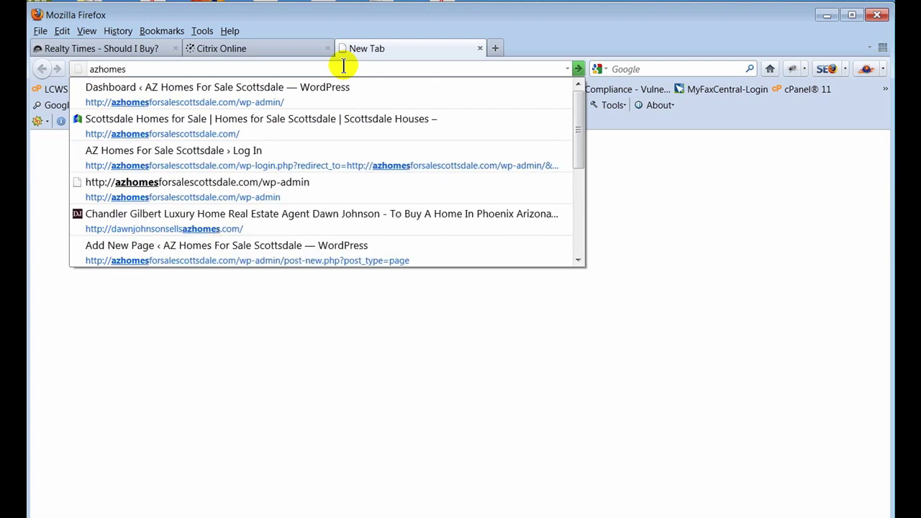
{"action": "key", "text": "Down"}
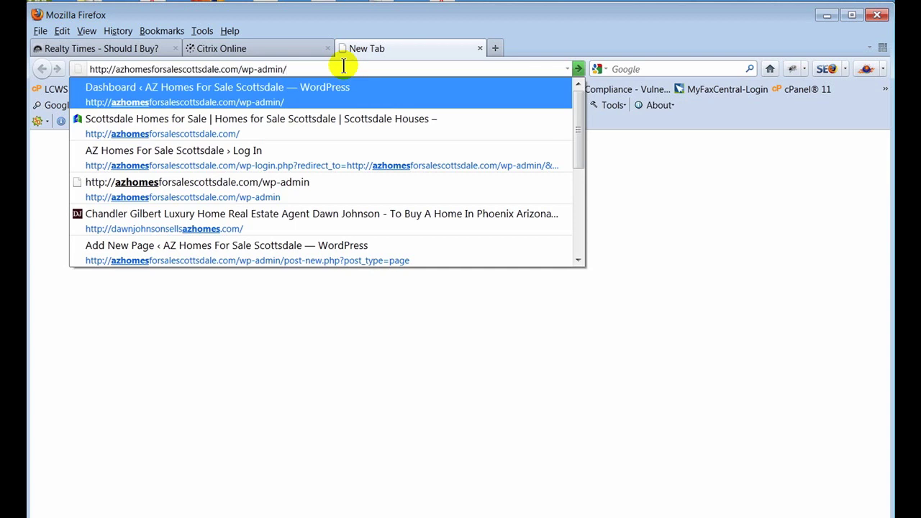
{"action": "key", "text": "Escape"}
{"action": "left_click", "coordinate": [341, 64]}
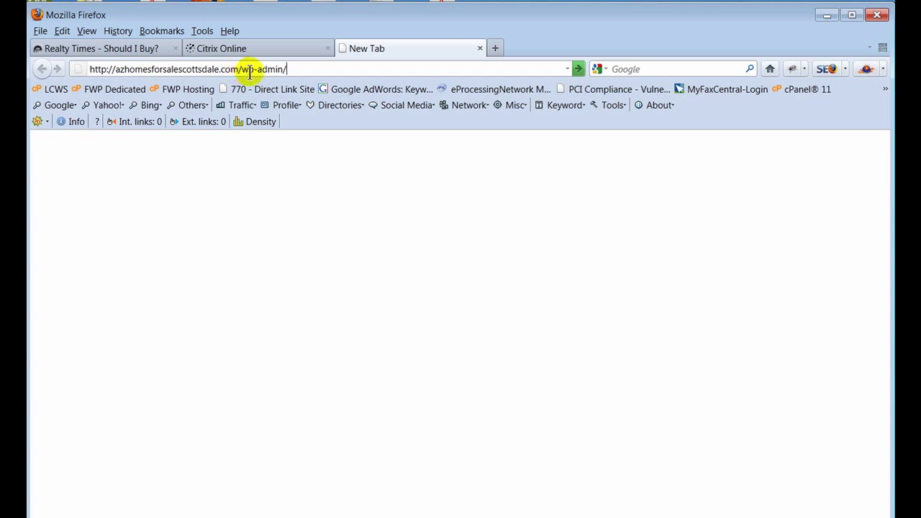
{"action": "left_click", "coordinate": [578, 70]}
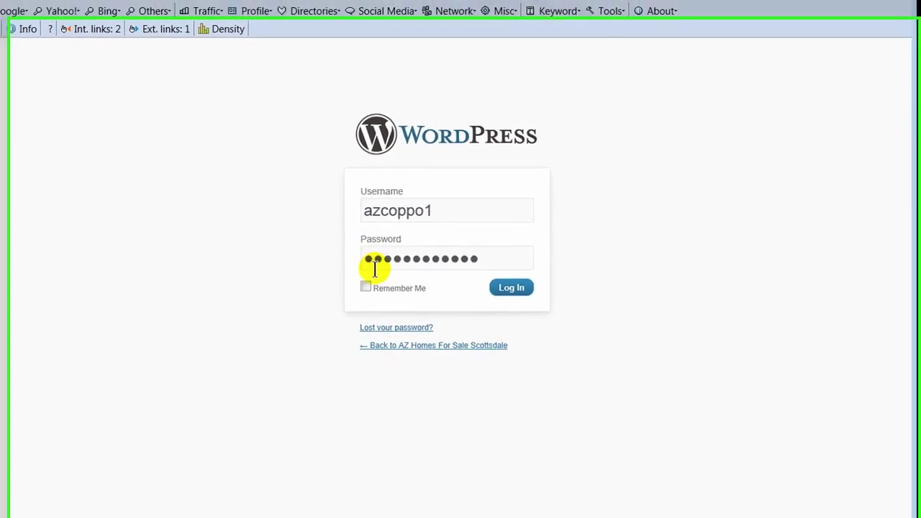
Log in to the WordPress site with the prefilled credentials and the Remember Me option enabled
{"action": "left_click", "coordinate": [366, 286]}
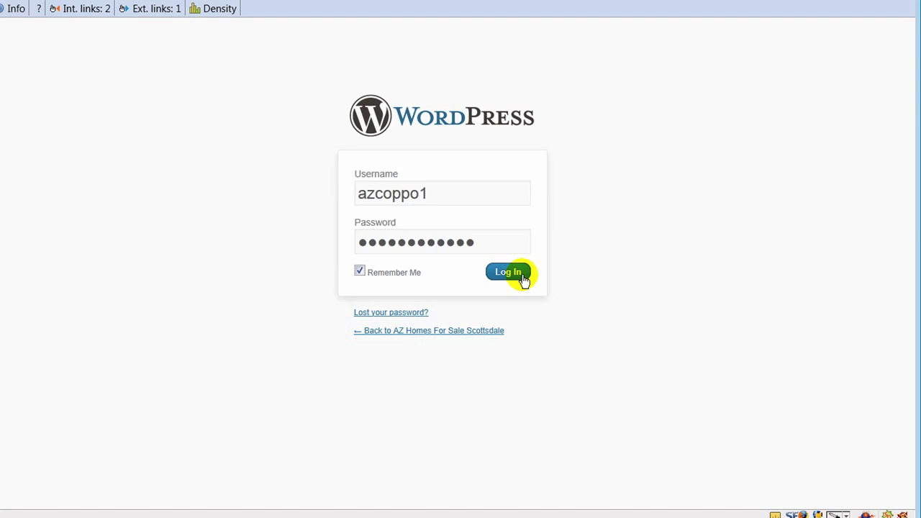
{"action": "left_click", "coordinate": [523, 279]}
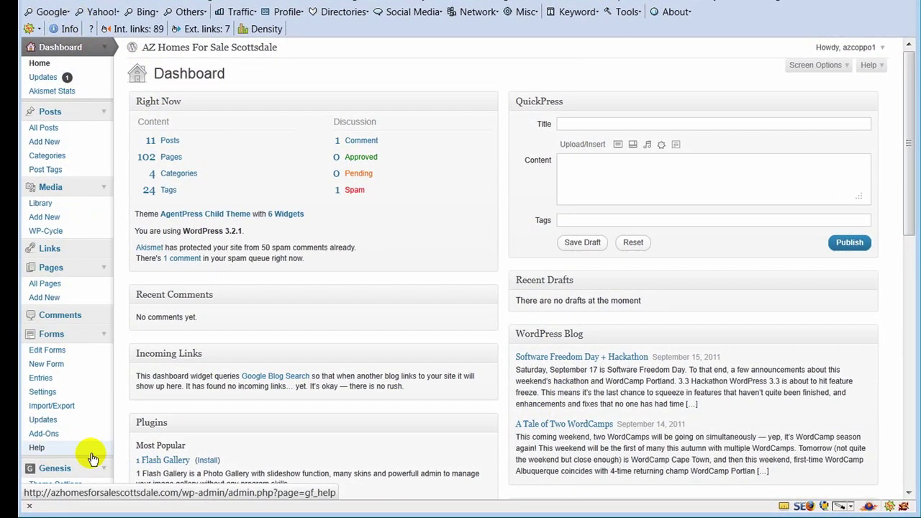
Collapse all expanded dashboard navigation sections from Posts through BackupBuddy, leaving only the Dashboard section expanded
{"action": "scroll", "coordinate": [126, 422], "scroll_direction": "down", "scroll_amount": 3}
{"action": "scroll", "coordinate": [125, 421], "scroll_direction": "down", "scroll_amount": 6}
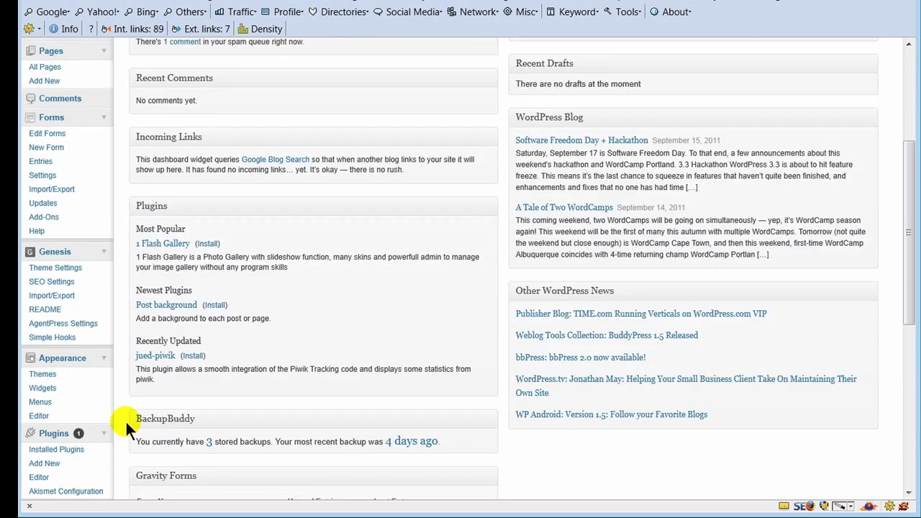
{"action": "scroll", "coordinate": [126, 424], "scroll_direction": "up", "scroll_amount": 9}
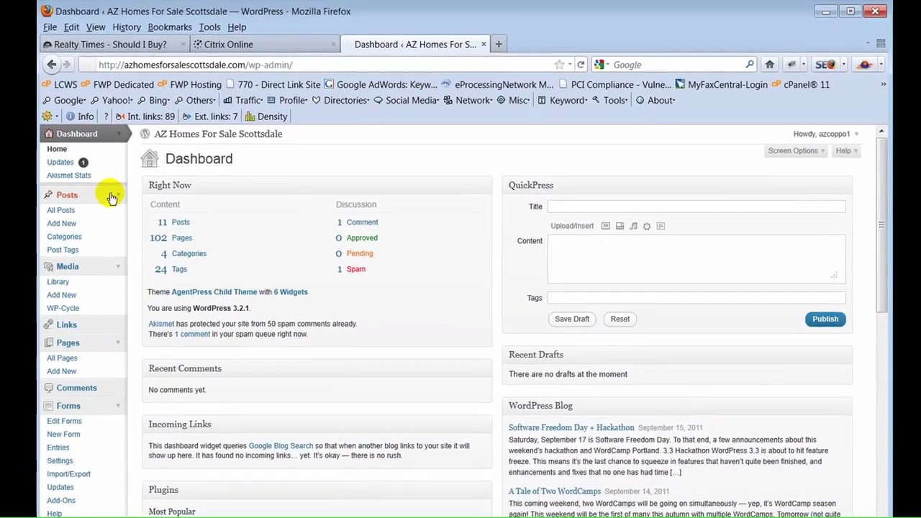
{"action": "left_click", "coordinate": [113, 196]}
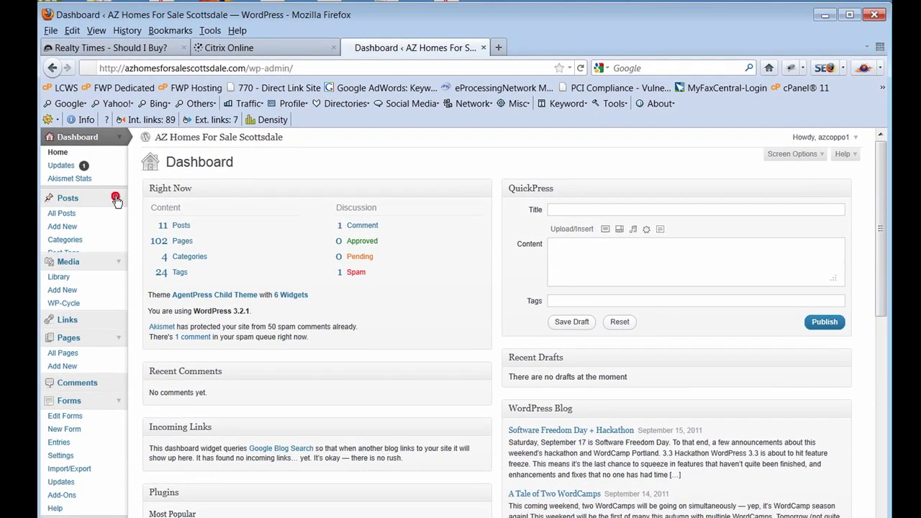
{"action": "left_click", "coordinate": [121, 217]}
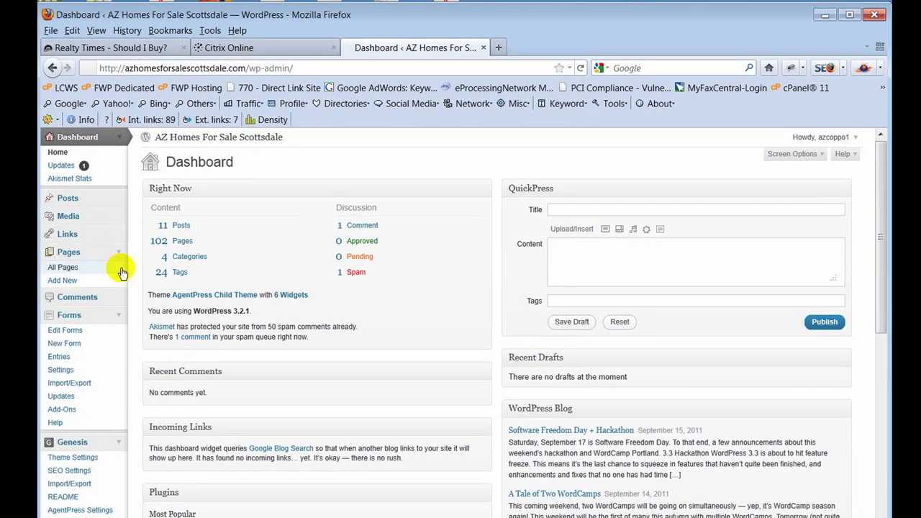
{"action": "left_click", "coordinate": [120, 257]}
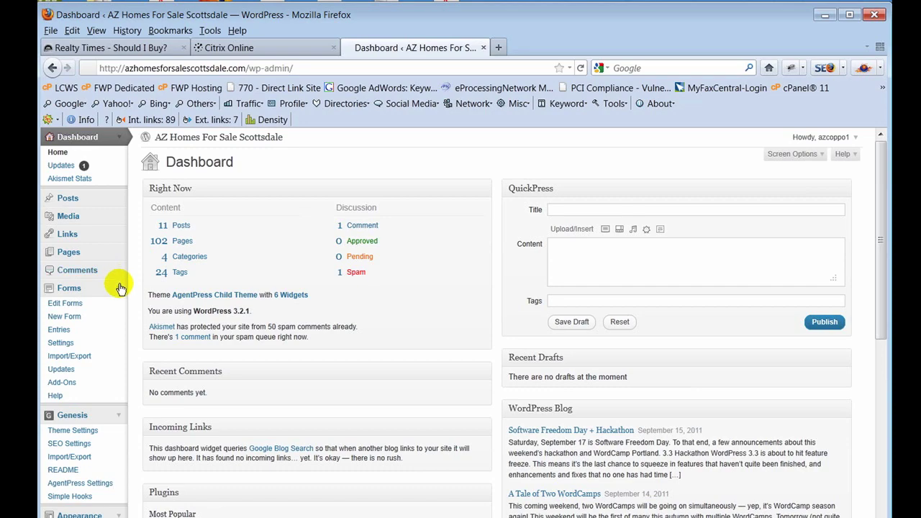
{"action": "left_click", "coordinate": [118, 288]}
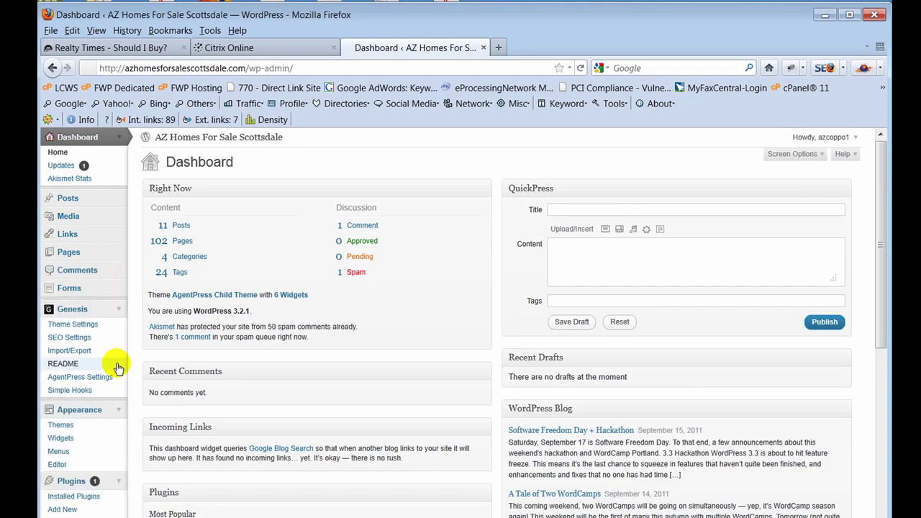
{"action": "left_click", "coordinate": [119, 308]}
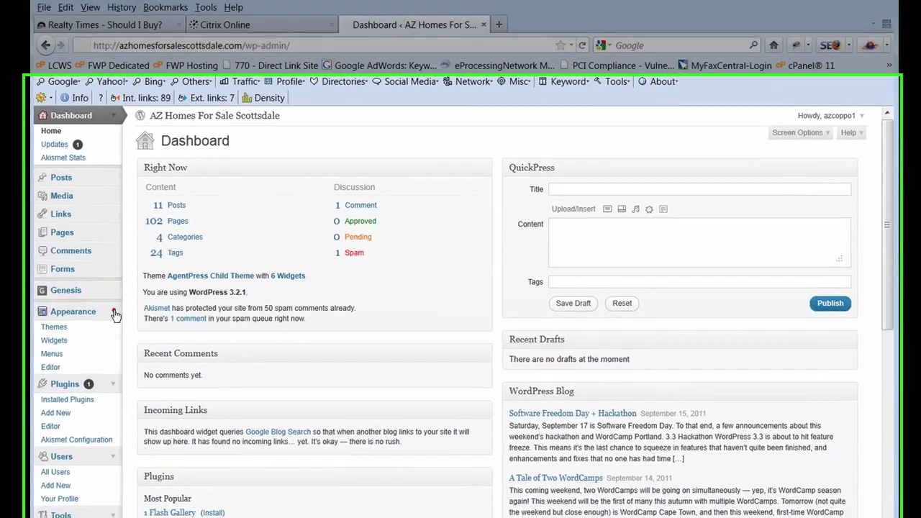
{"action": "left_click", "coordinate": [118, 330]}
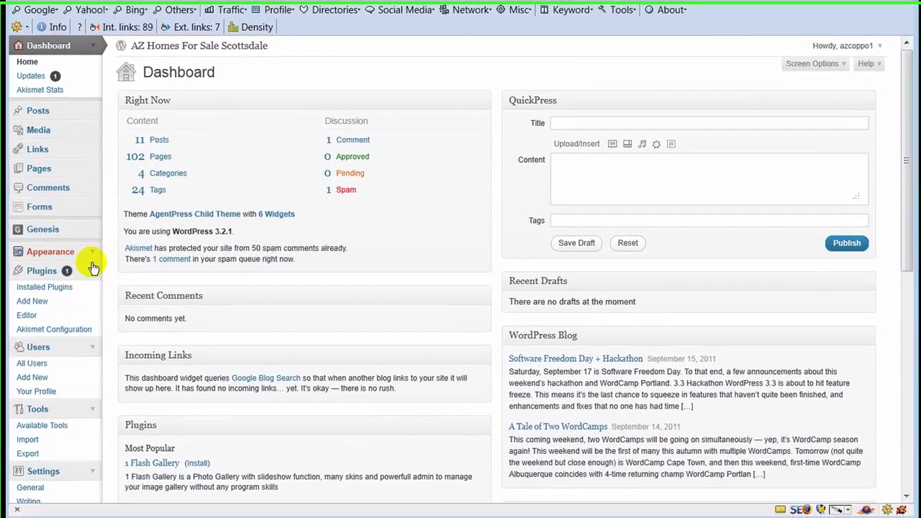
{"action": "left_click", "coordinate": [115, 347]}
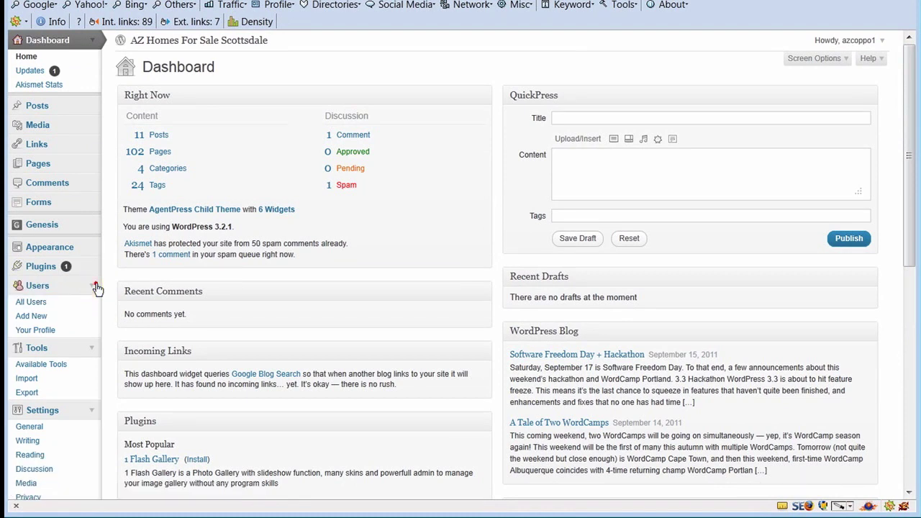
{"action": "left_click", "coordinate": [92, 286]}
{"action": "left_click", "coordinate": [92, 311]}
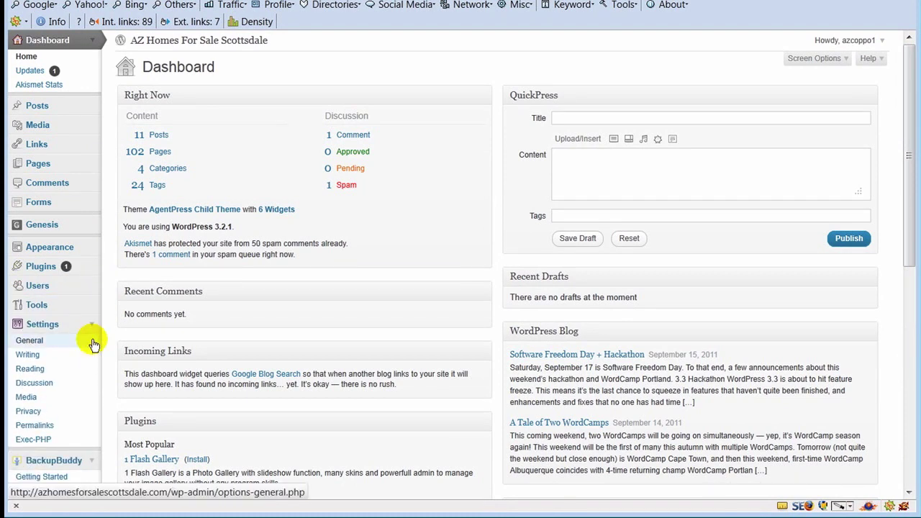
{"action": "left_click", "coordinate": [91, 324]}
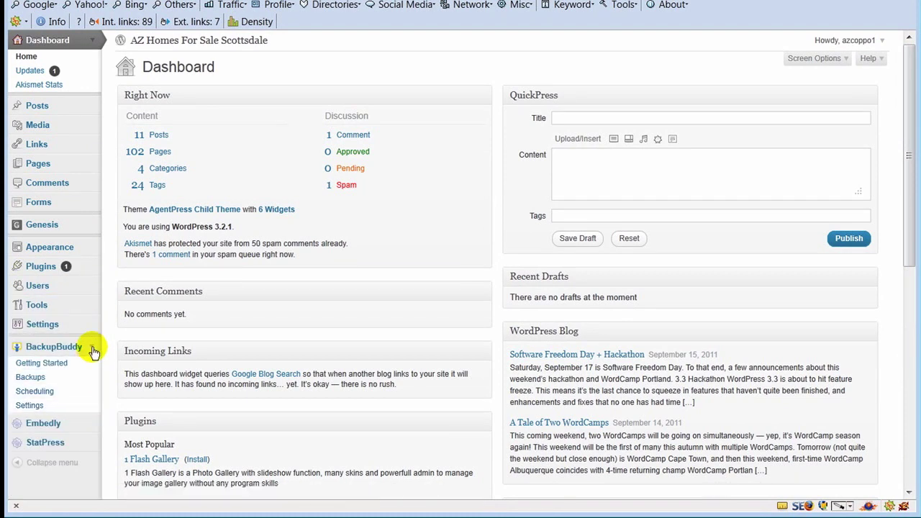
{"action": "left_click", "coordinate": [92, 348]}
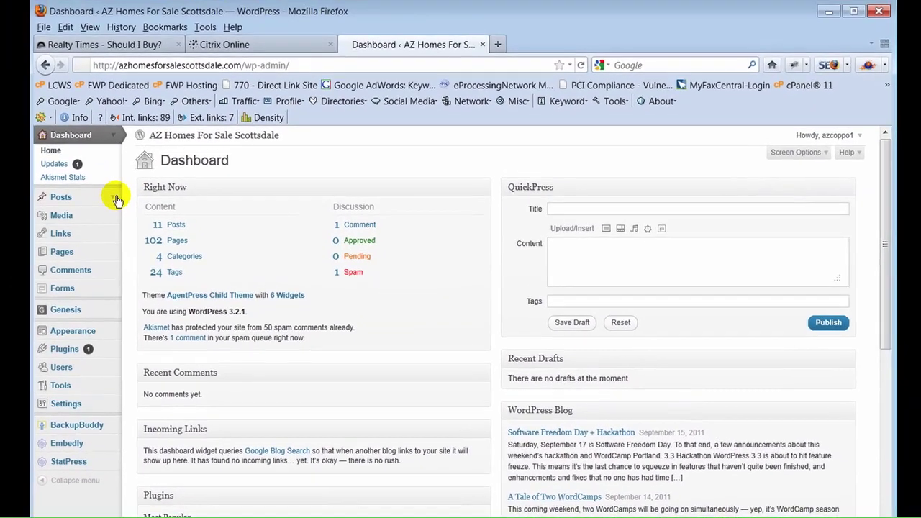
Expand the Posts, Media and Links navigation sections and open the page for adding new media
{"action": "left_click", "coordinate": [92, 107]}
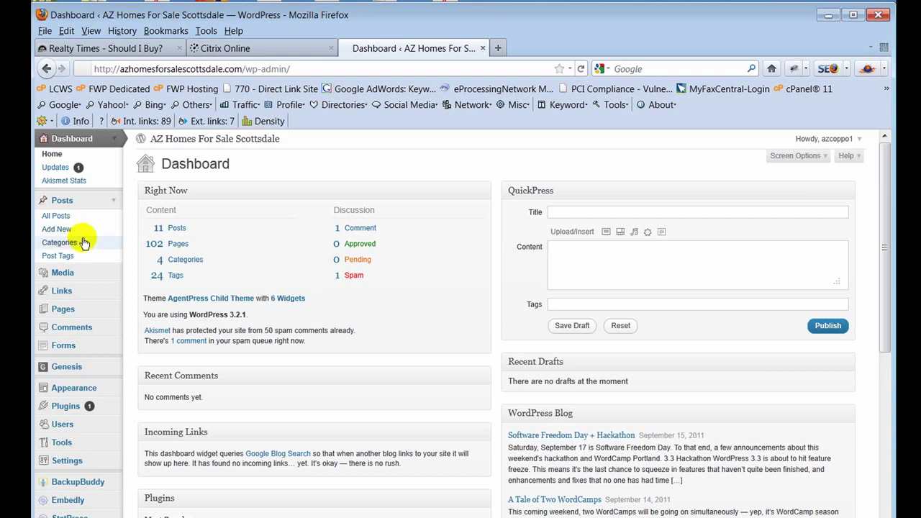
{"action": "left_click", "coordinate": [112, 270]}
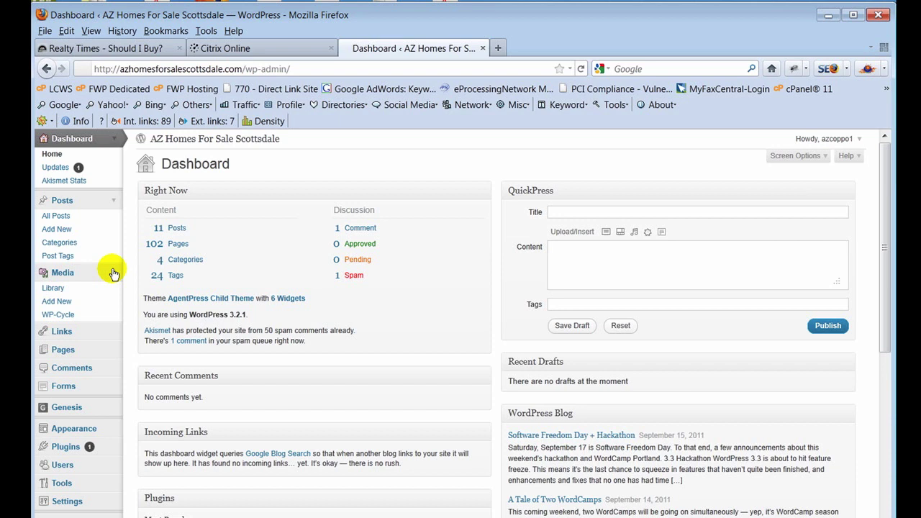
{"action": "left_click", "coordinate": [67, 303]}
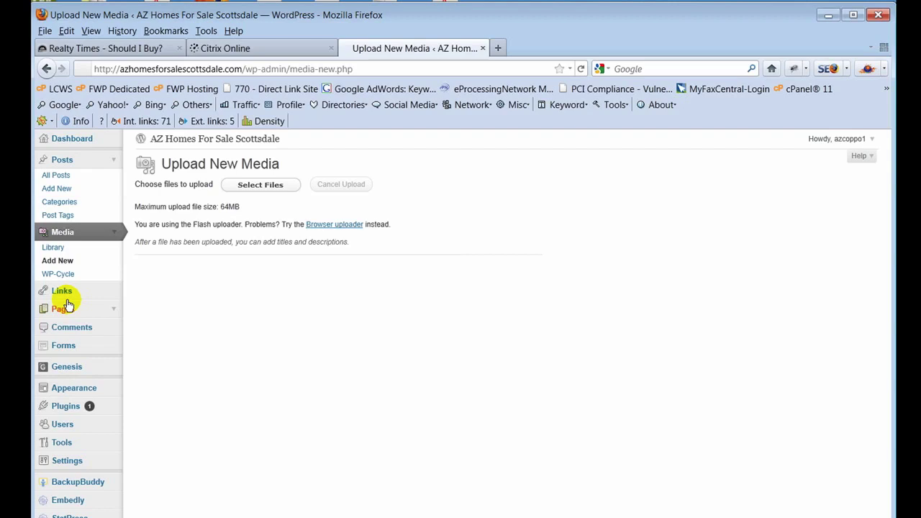
{"action": "left_click", "coordinate": [113, 291]}
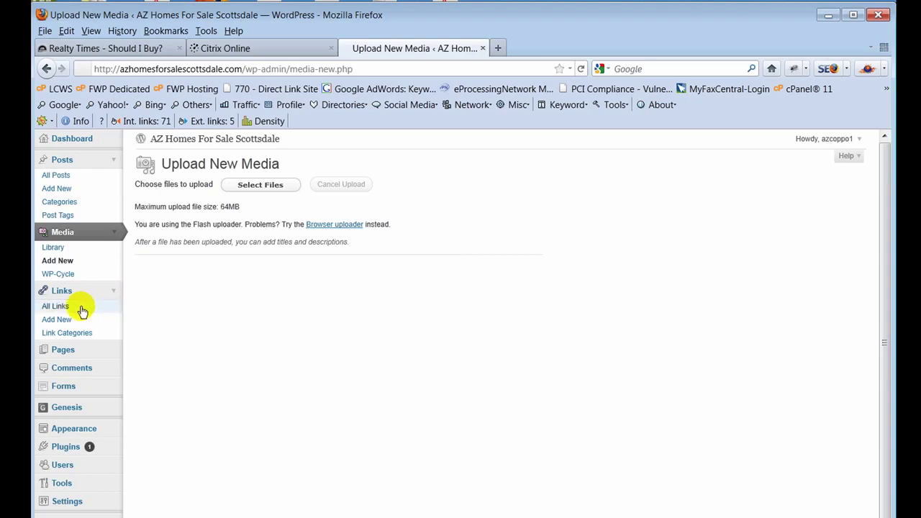
Open the public home page azhomesforsalescottsdale.com in a separate browser tab
{"action": "left_click", "coordinate": [497, 48]}
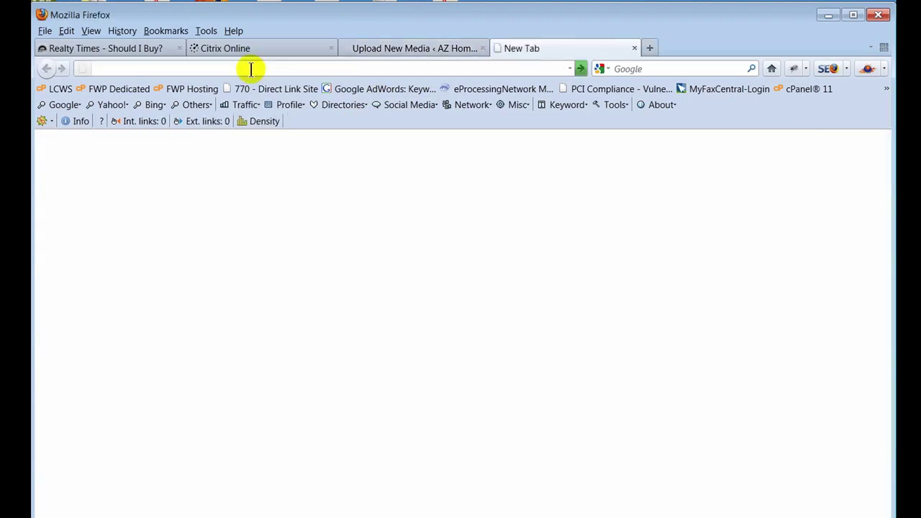
{"action": "left_click", "coordinate": [251, 68]}
{"action": "type", "text": "az"}
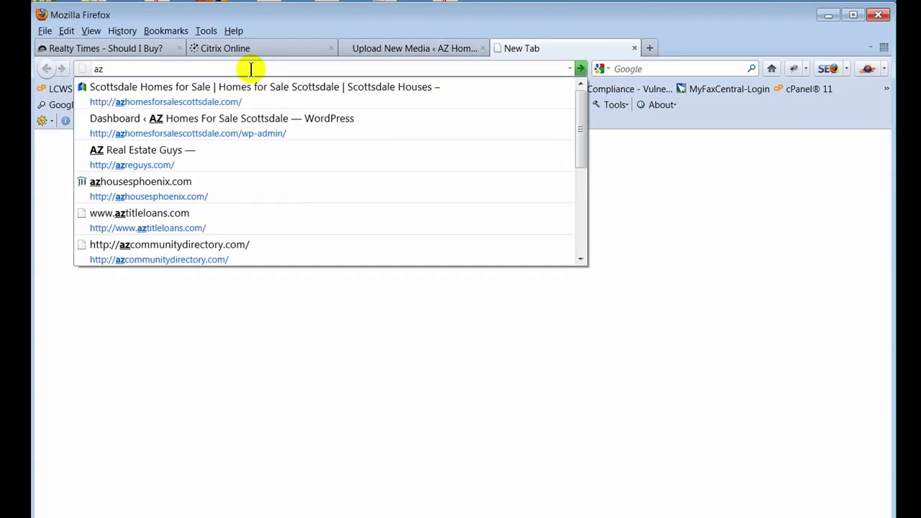
{"action": "key", "text": "Down"}
{"action": "key", "text": "Return"}
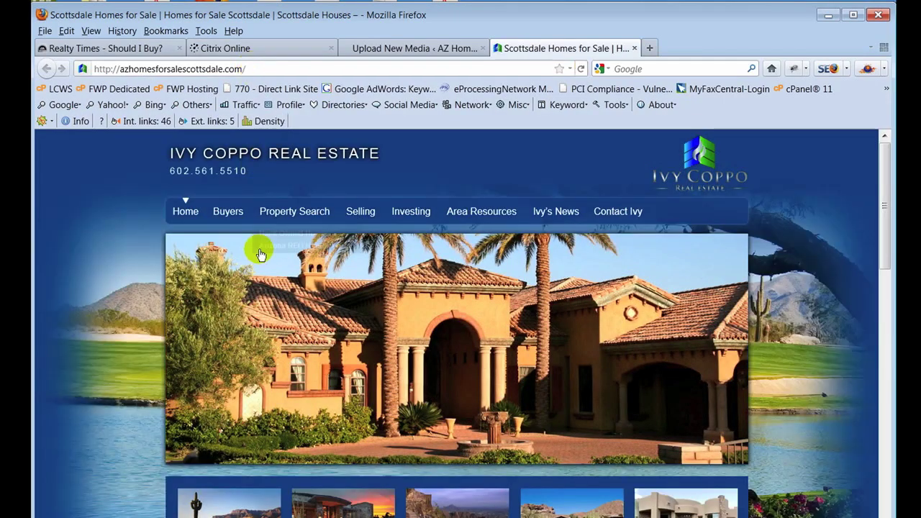
Examine the Featured Posts list and the sidebar content on the site's home page
{"action": "scroll", "coordinate": [257, 246], "scroll_direction": "down", "scroll_amount": 5}
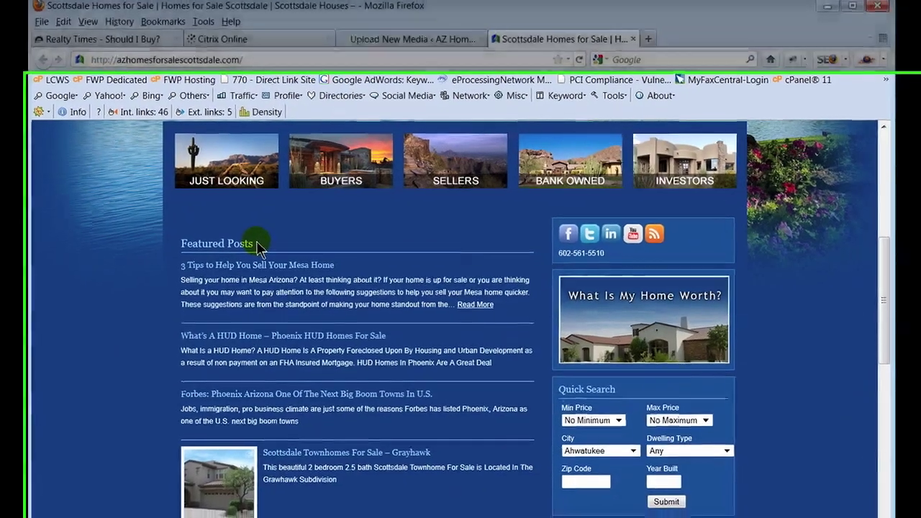
{"action": "scroll", "coordinate": [257, 247], "scroll_direction": "down", "scroll_amount": 2}
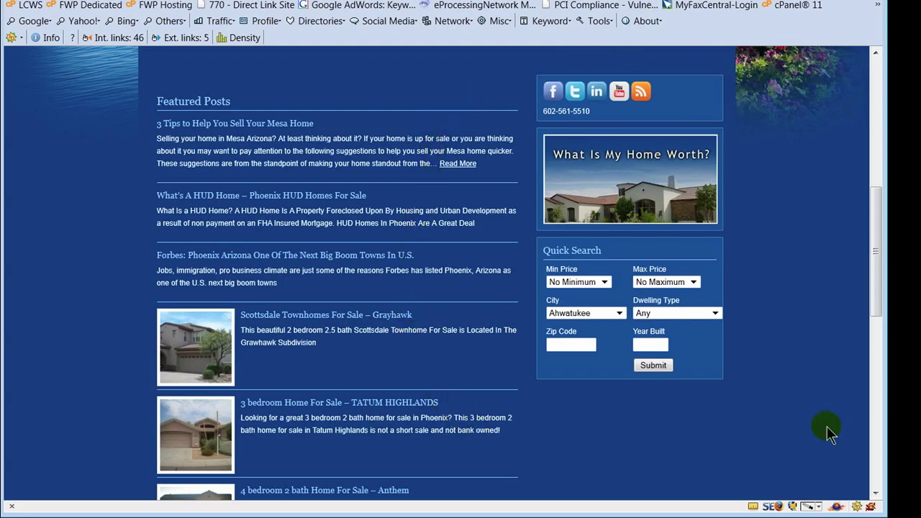
{"action": "scroll", "coordinate": [822, 328], "scroll_direction": "down", "scroll_amount": 3}
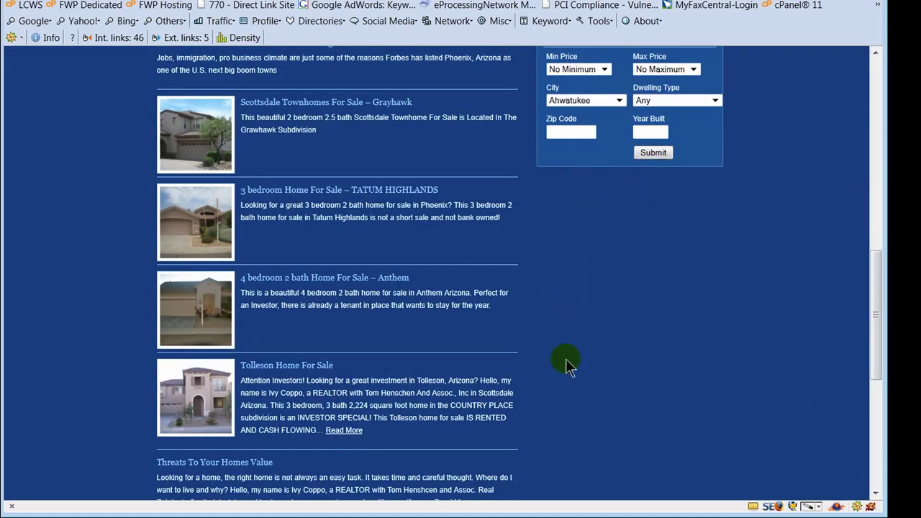
{"action": "scroll", "coordinate": [571, 468], "scroll_direction": "down", "scroll_amount": 3}
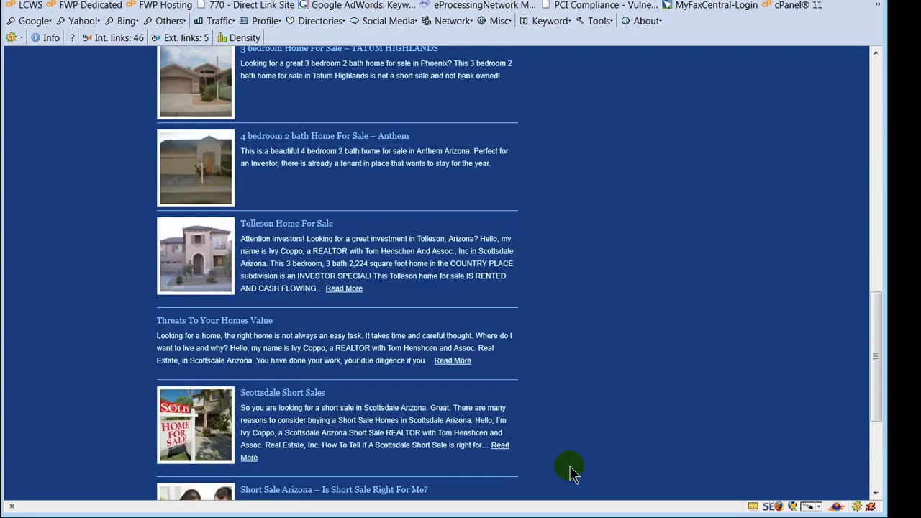
{"action": "scroll", "coordinate": [571, 471], "scroll_direction": "up", "scroll_amount": 3}
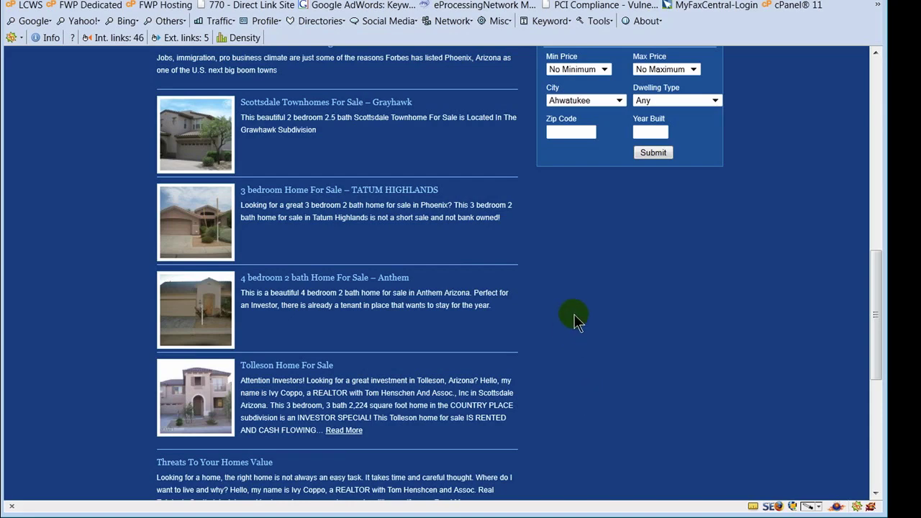
{"action": "scroll", "coordinate": [572, 317], "scroll_direction": "up", "scroll_amount": 4}
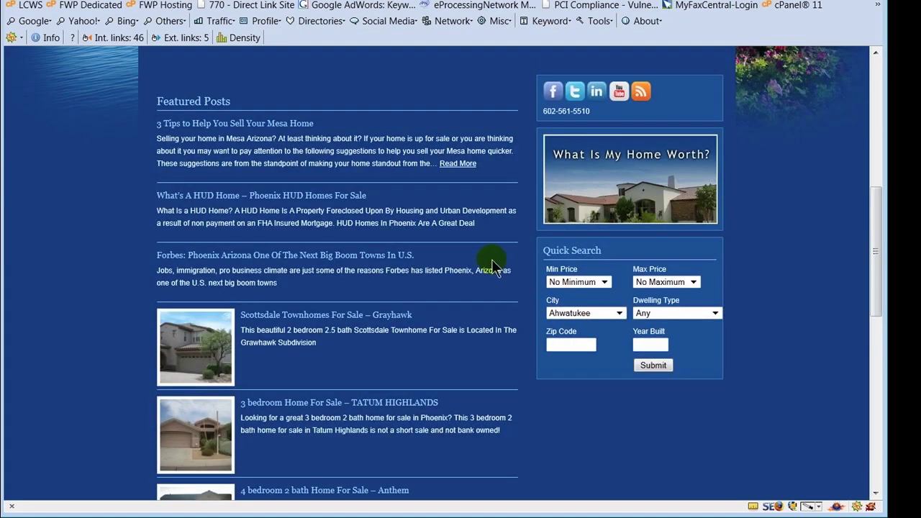
{"action": "scroll", "coordinate": [494, 264], "scroll_direction": "down", "scroll_amount": 4}
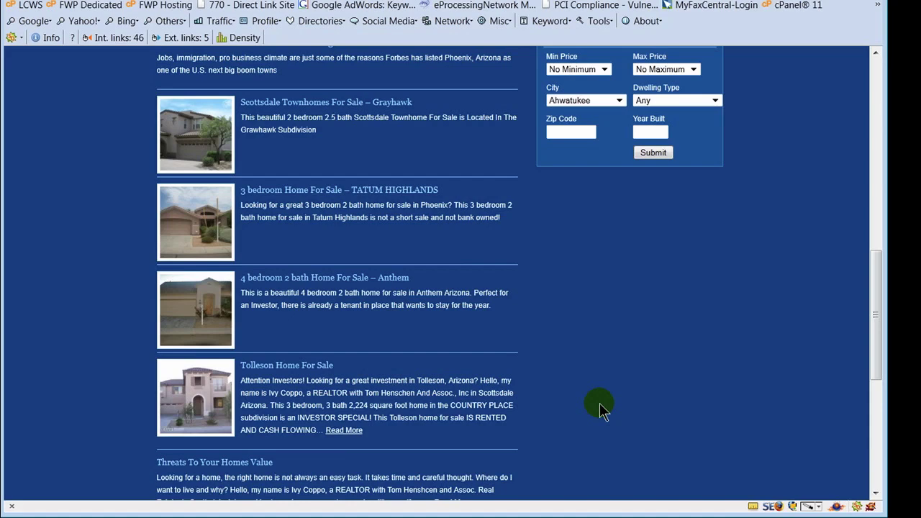
Return to the start of the home page, and switch back to the dashboard's Upload New Media page
{"action": "scroll", "coordinate": [601, 408], "scroll_direction": "up", "scroll_amount": 7}
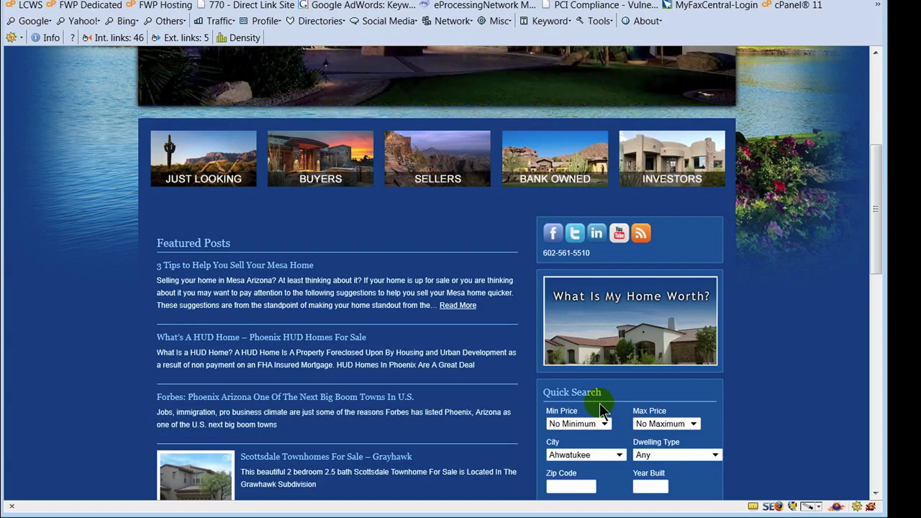
{"action": "scroll", "coordinate": [471, 374], "scroll_direction": "up", "scroll_amount": 5}
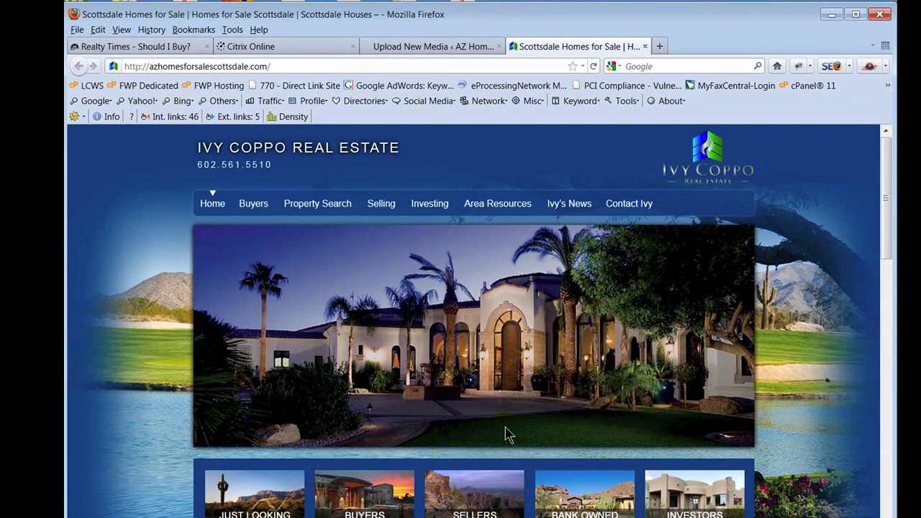
{"action": "left_click", "coordinate": [410, 46]}
{"action": "left_click", "coordinate": [519, 42]}
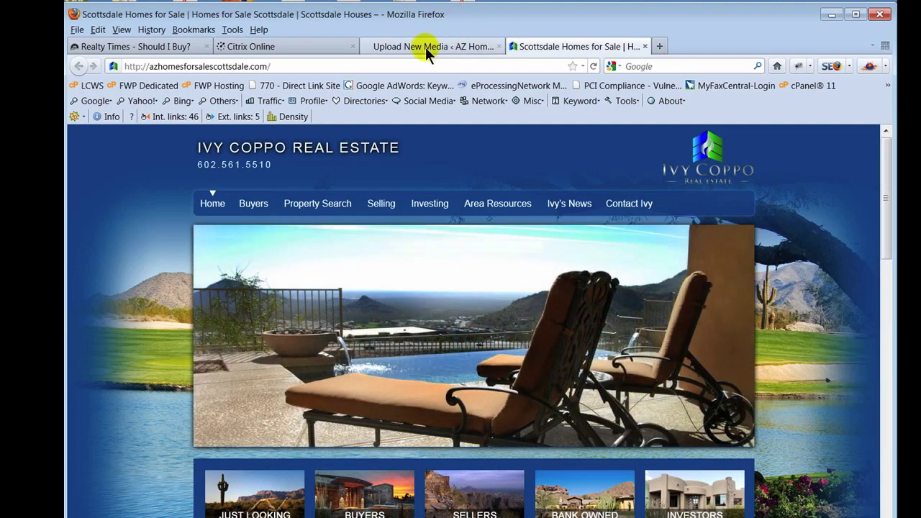
{"action": "left_click", "coordinate": [425, 47]}
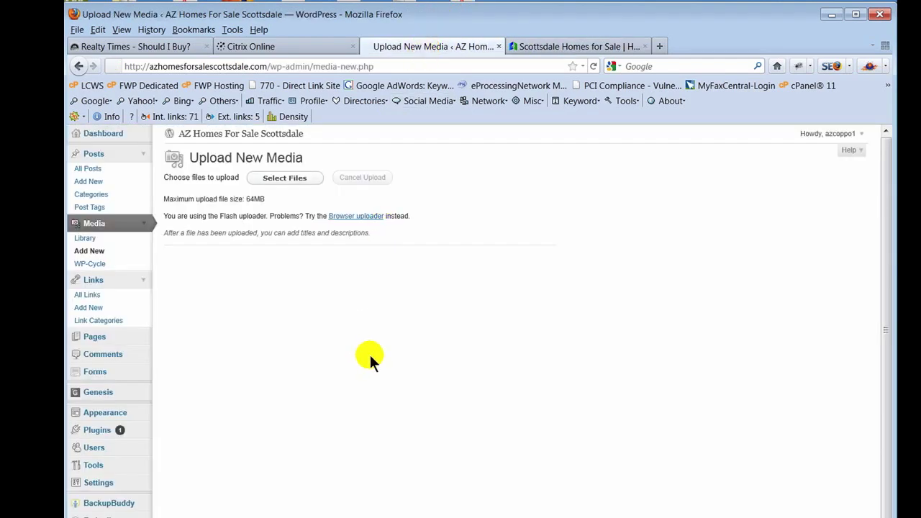
Collapse the Links and Media navigation sections, then expand Pages and open the list of all pages
{"action": "left_click", "coordinate": [144, 280]}
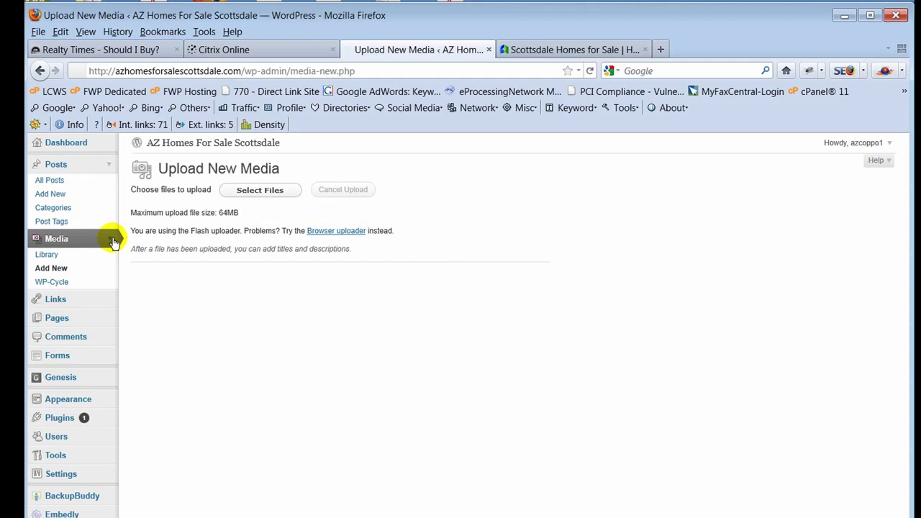
{"action": "left_click", "coordinate": [112, 239]}
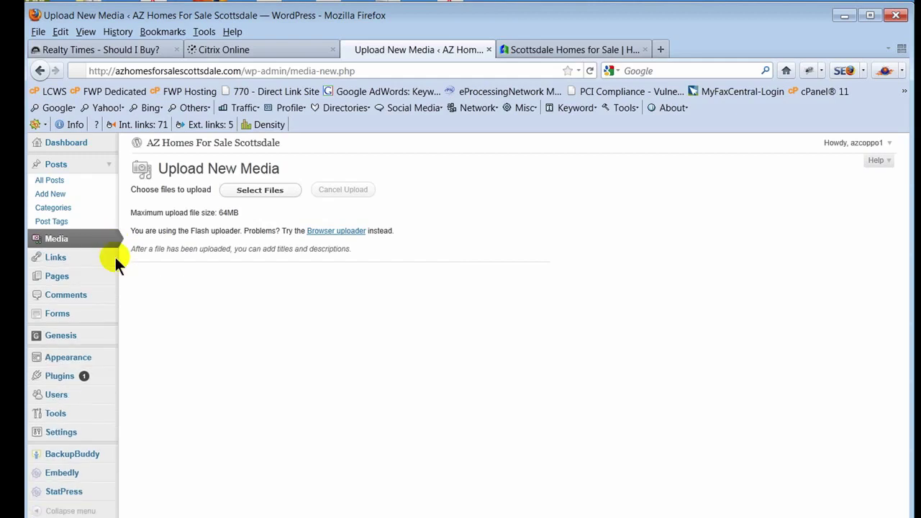
{"action": "left_click", "coordinate": [110, 281]}
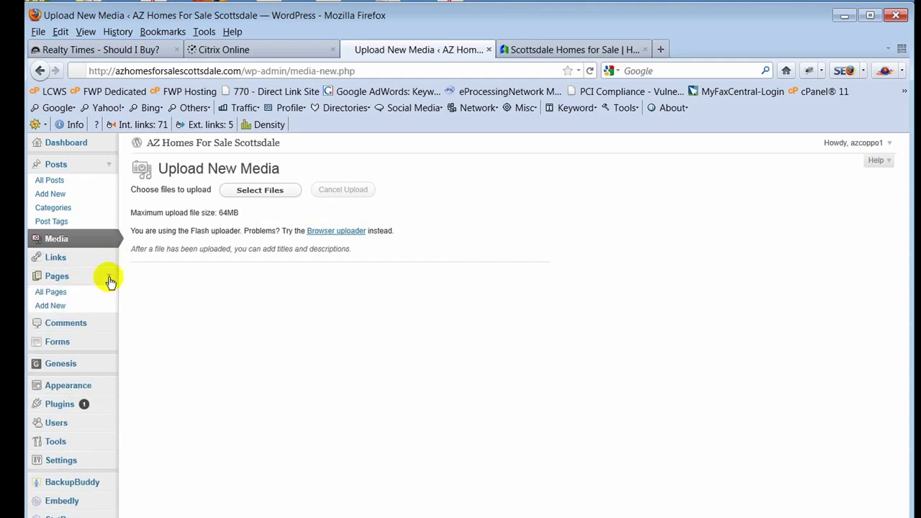
{"action": "left_click", "coordinate": [51, 293]}
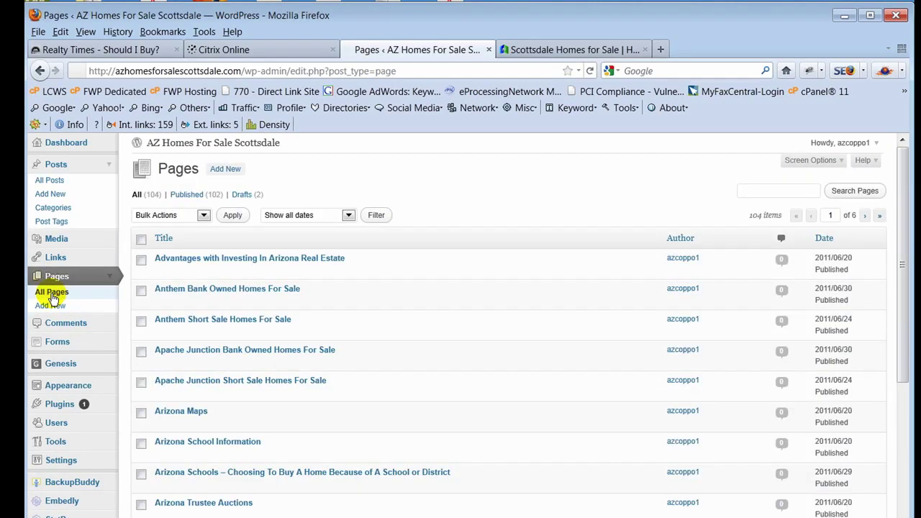
Look through the Pages list, filter it to Drafts, and return to showing all pages
{"action": "mouse_move", "coordinate": [313, 287]}
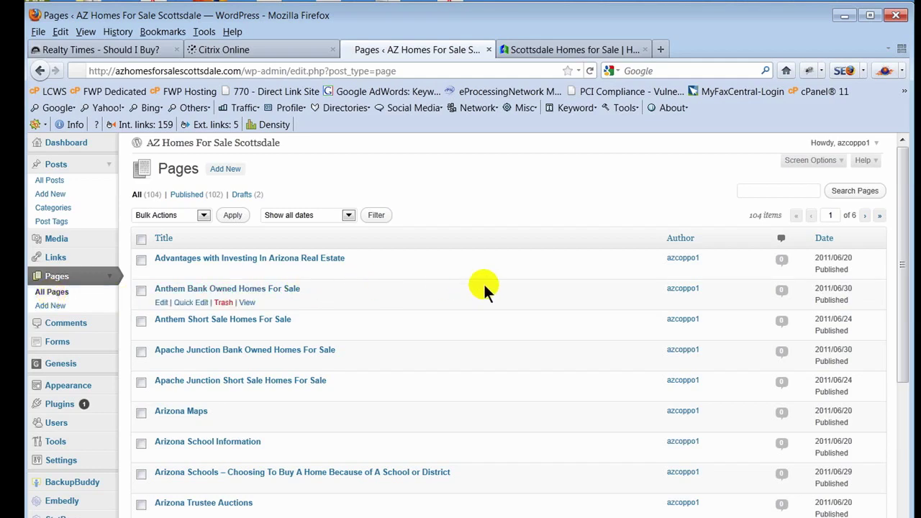
{"action": "scroll", "coordinate": [484, 285], "scroll_direction": "down", "scroll_amount": 2}
{"action": "scroll", "coordinate": [483, 283], "scroll_direction": "up", "scroll_amount": 2}
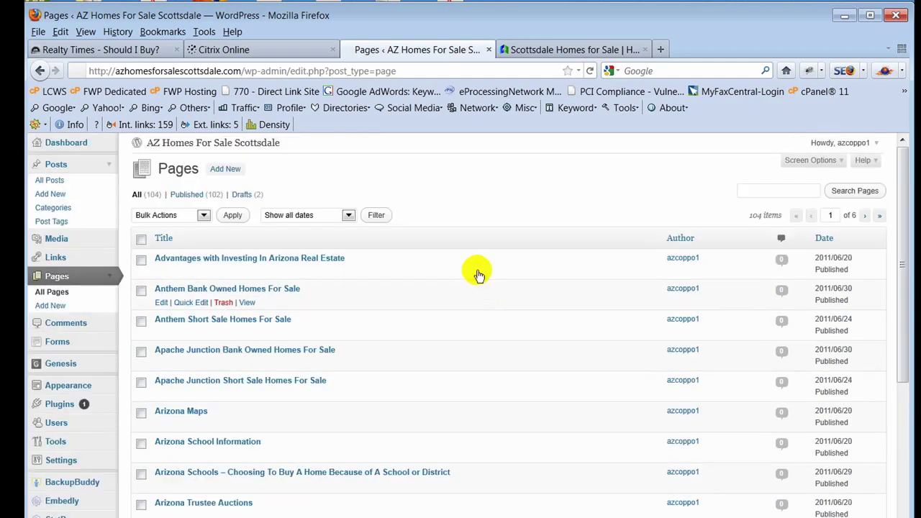
{"action": "left_click", "coordinate": [240, 195]}
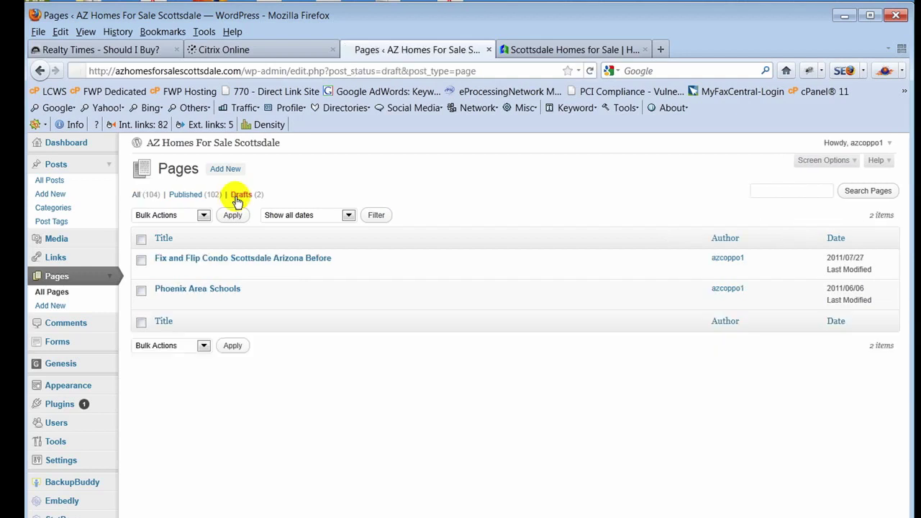
{"action": "mouse_move", "coordinate": [175, 277]}
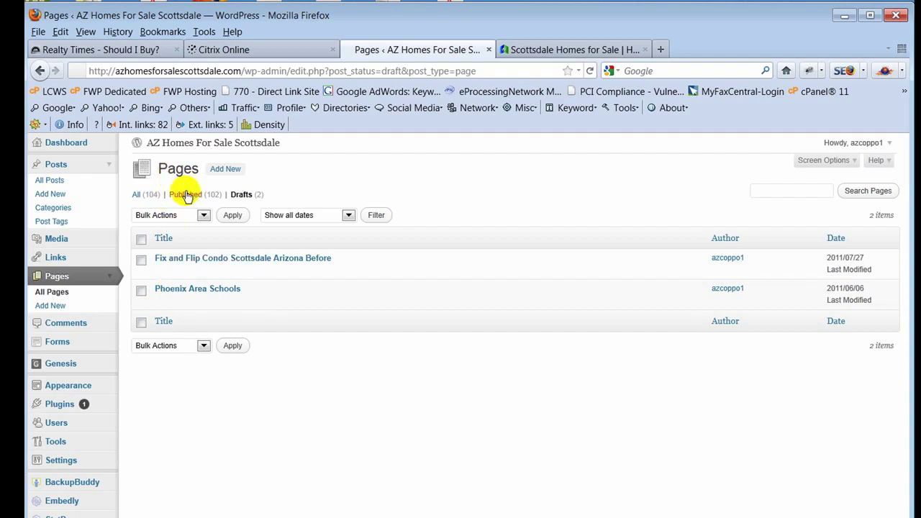
{"action": "left_click", "coordinate": [148, 195]}
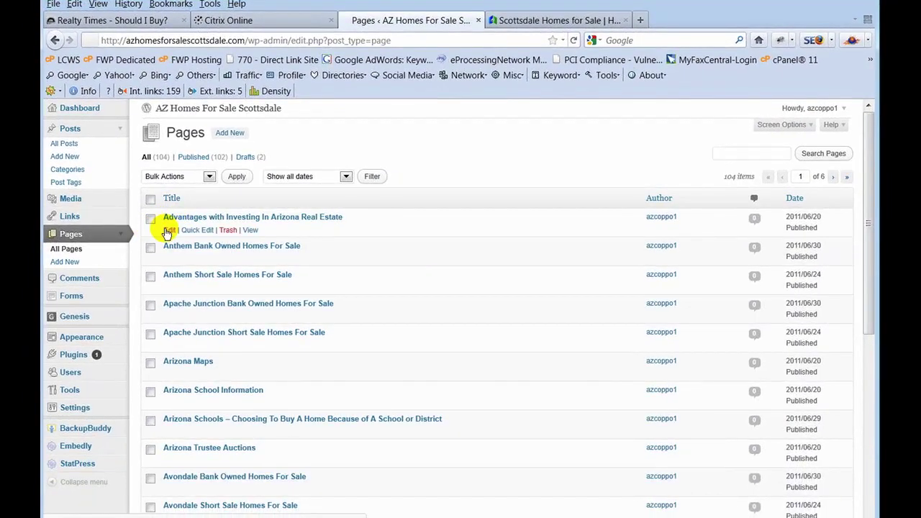
Open "Advantages with Investing In Arizona Real Estate" for editing and review its content in Visual and HTML modes plus its Genesis SEO Settings
{"action": "left_click", "coordinate": [169, 230]}
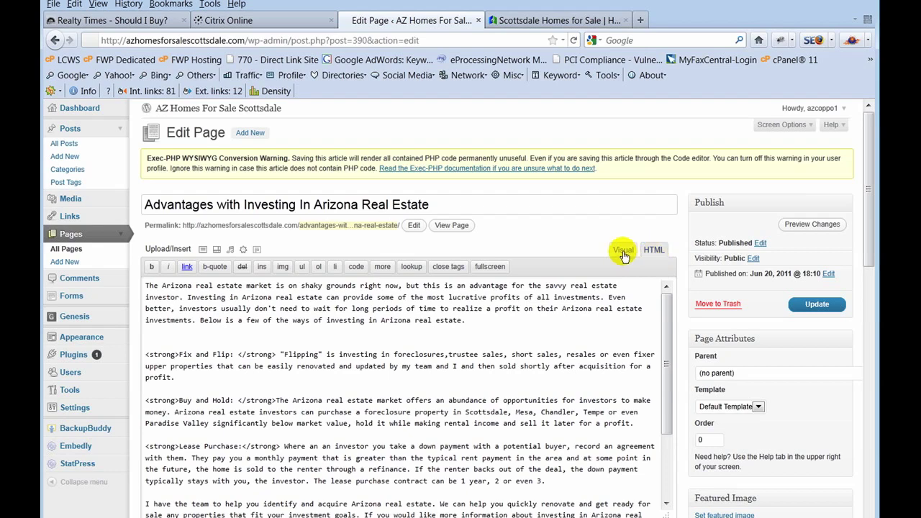
{"action": "left_click", "coordinate": [623, 251]}
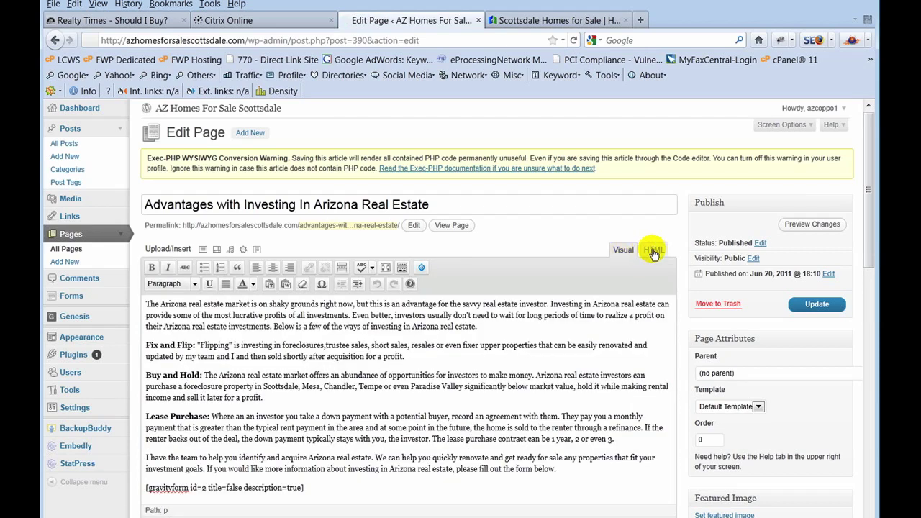
{"action": "left_click", "coordinate": [652, 251]}
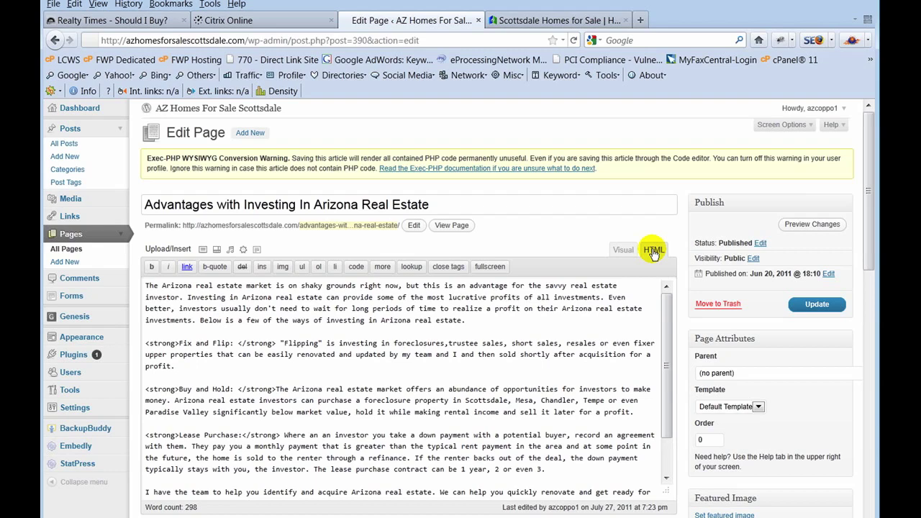
{"action": "left_click", "coordinate": [621, 251]}
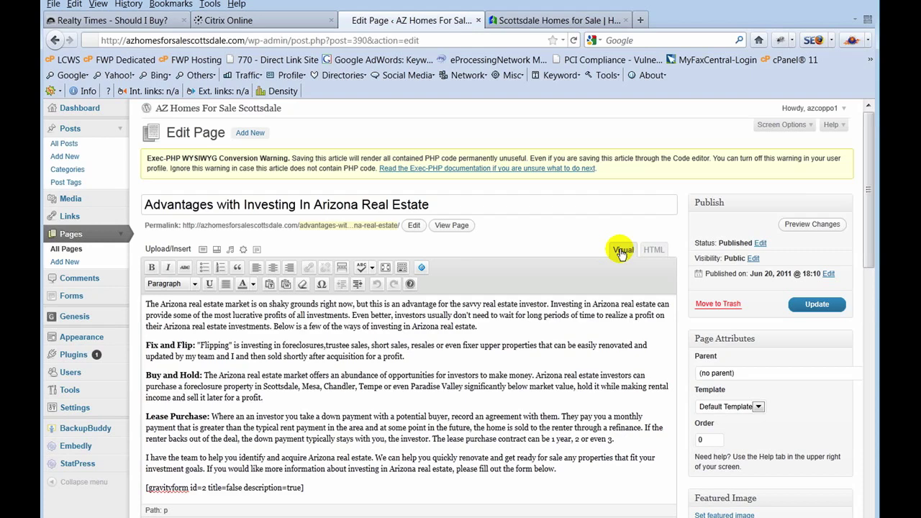
{"action": "left_click", "coordinate": [654, 249]}
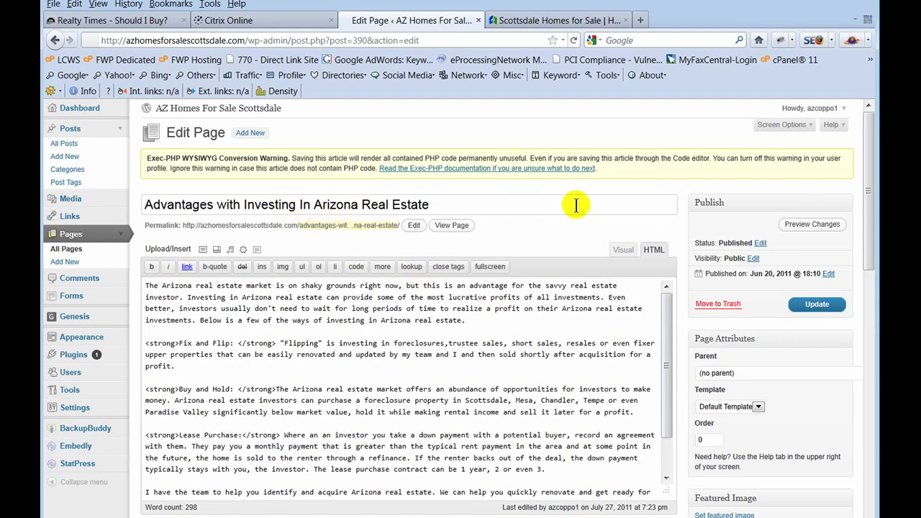
{"action": "scroll", "coordinate": [678, 253], "scroll_direction": "down", "scroll_amount": 5}
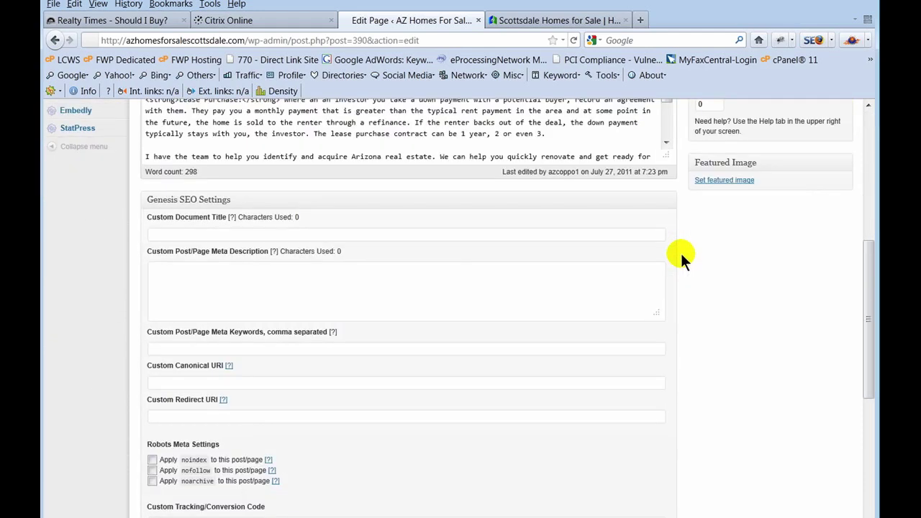
{"action": "scroll", "coordinate": [682, 257], "scroll_direction": "up", "scroll_amount": 4}
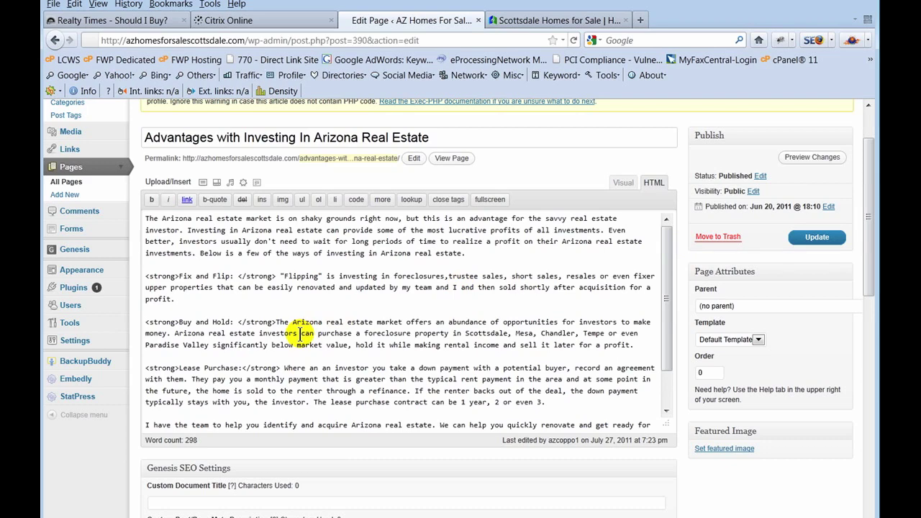
Stay on the page when asked about leaving with unsaved data, update it, and return to the list of all pages
{"action": "left_click", "coordinate": [67, 181]}
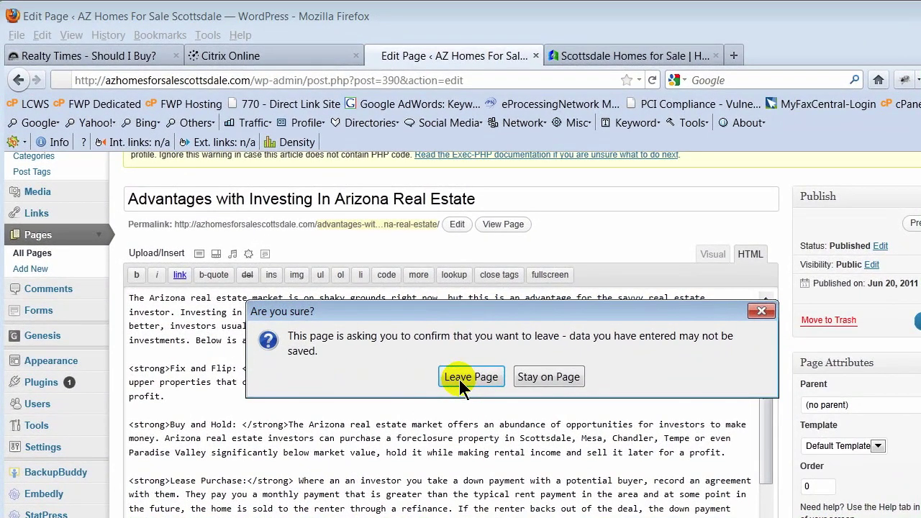
{"action": "left_click", "coordinate": [545, 383]}
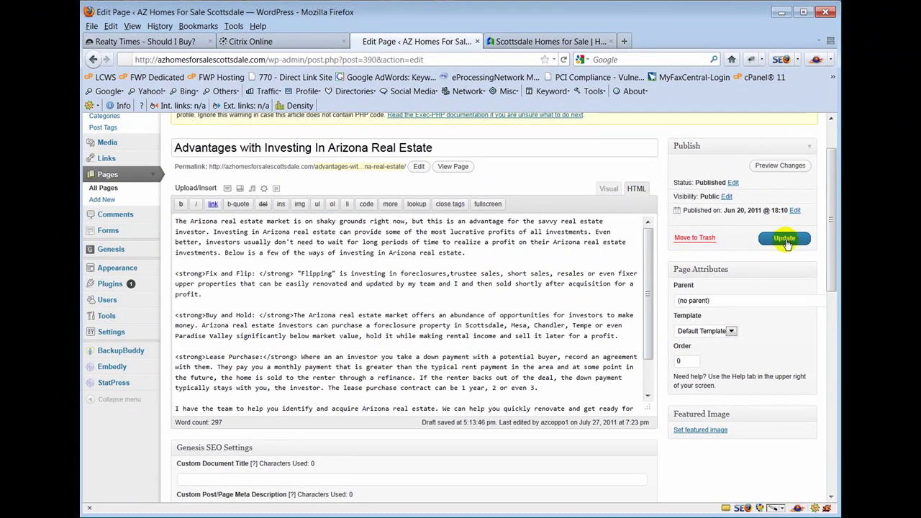
{"action": "left_click", "coordinate": [784, 239]}
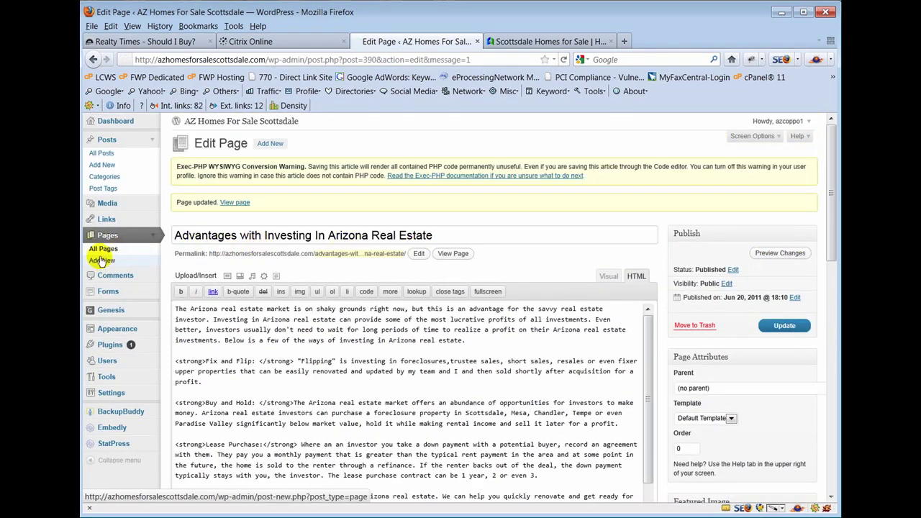
{"action": "left_click", "coordinate": [102, 249]}
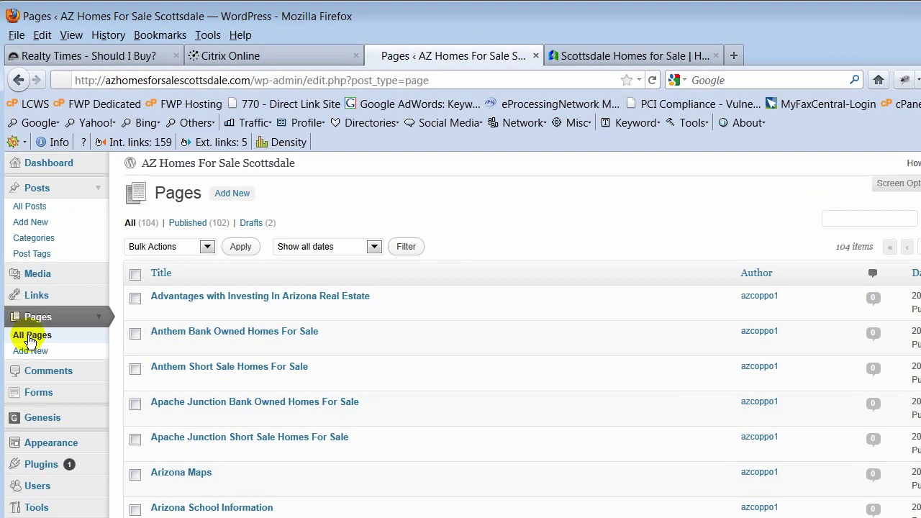
Open the Comments page and collapse the Pages navigation section
{"action": "left_click", "coordinate": [70, 372]}
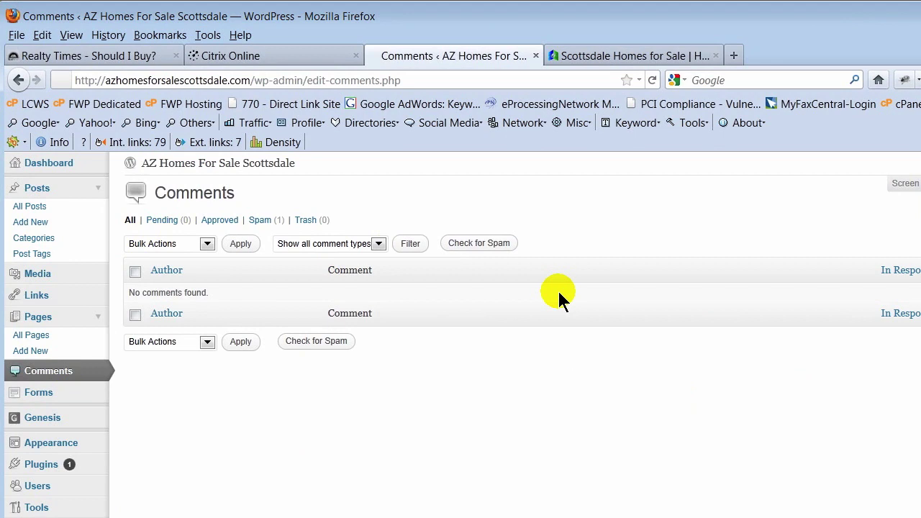
{"action": "left_click", "coordinate": [98, 318]}
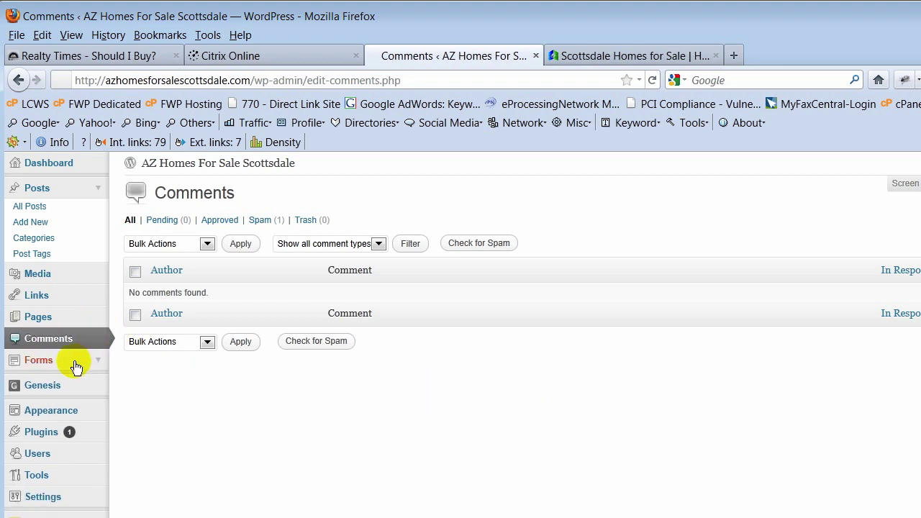
Expand the Forms section, open the Edit Forms list and view the actions available for the AZ Real Estate Investing Inquiry form
{"action": "left_click", "coordinate": [97, 366]}
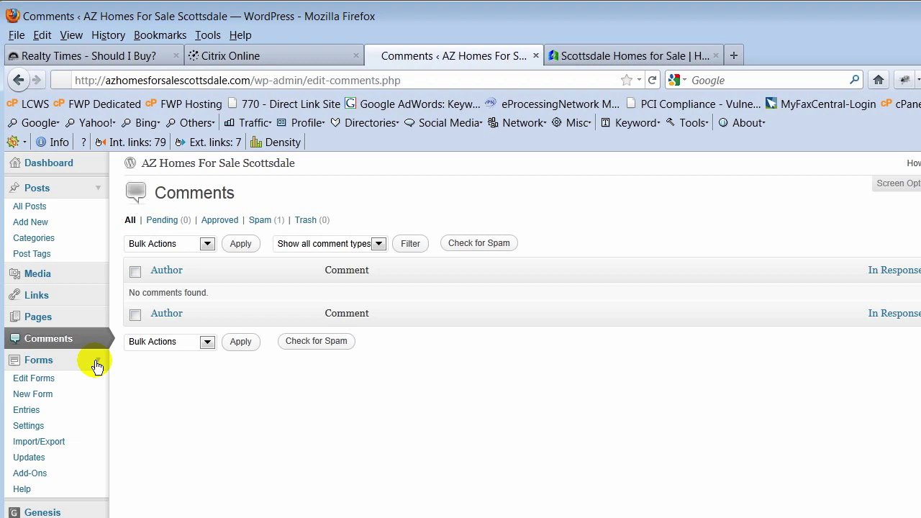
{"action": "left_click", "coordinate": [33, 379]}
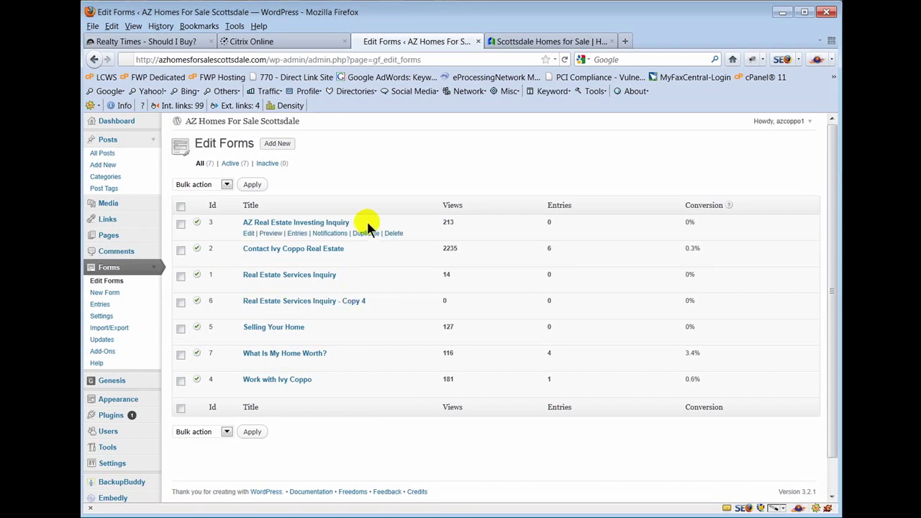
{"action": "mouse_move", "coordinate": [355, 248]}
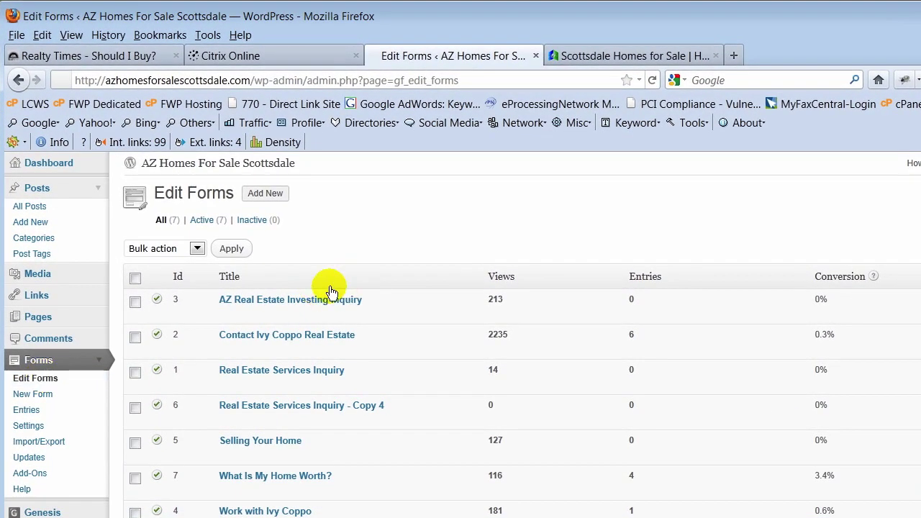
{"action": "mouse_move", "coordinate": [287, 315]}
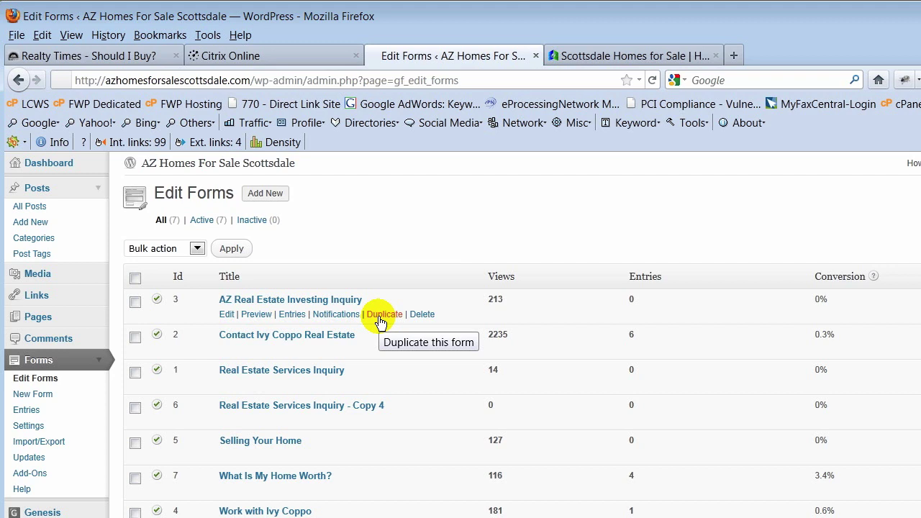
Collapse Forms, expand Genesis and examine its Theme Settings, including the Blog Page and Header and Footer Scripts options
{"action": "left_click", "coordinate": [99, 360]}
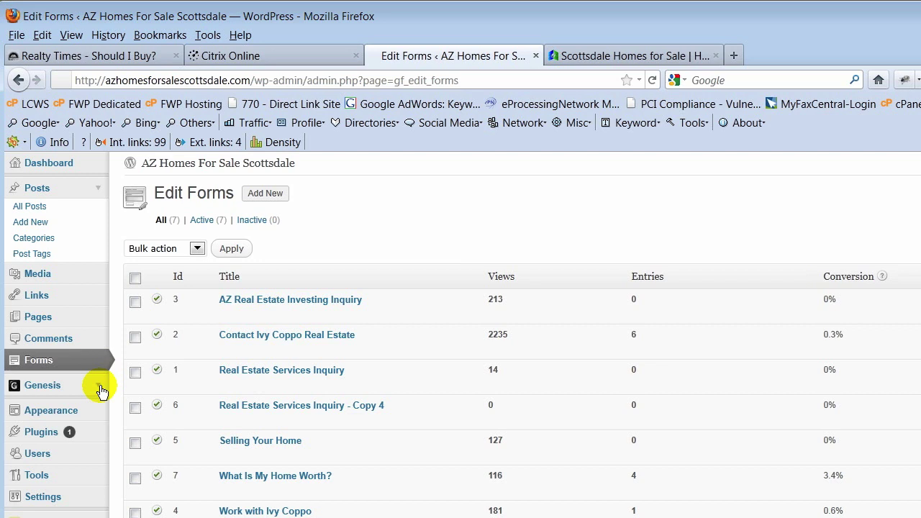
{"action": "left_click", "coordinate": [101, 389]}
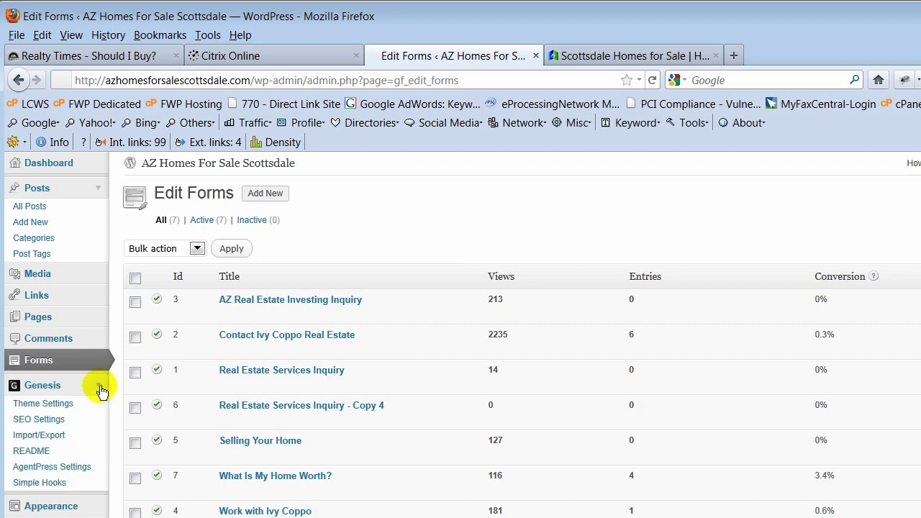
{"action": "left_click", "coordinate": [66, 407]}
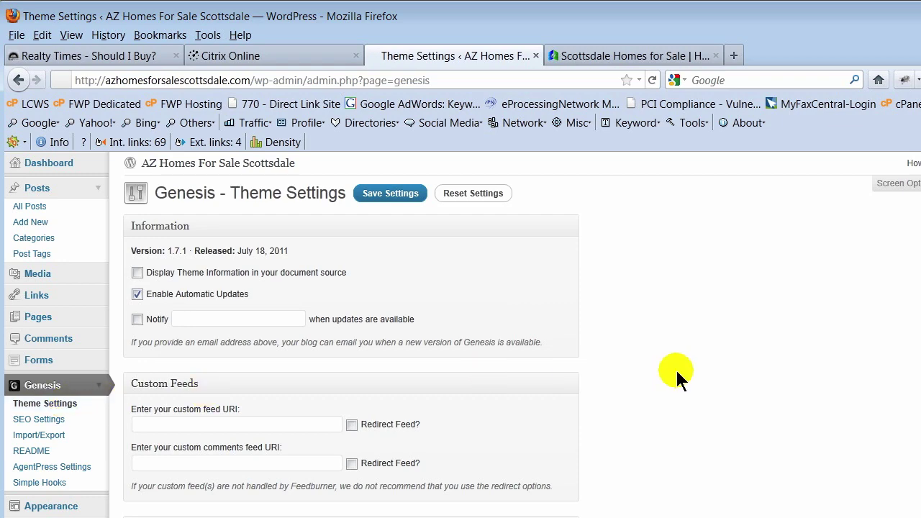
{"action": "scroll", "coordinate": [677, 369], "scroll_direction": "down", "scroll_amount": 5}
{"action": "scroll", "coordinate": [677, 368], "scroll_direction": "down", "scroll_amount": 15}
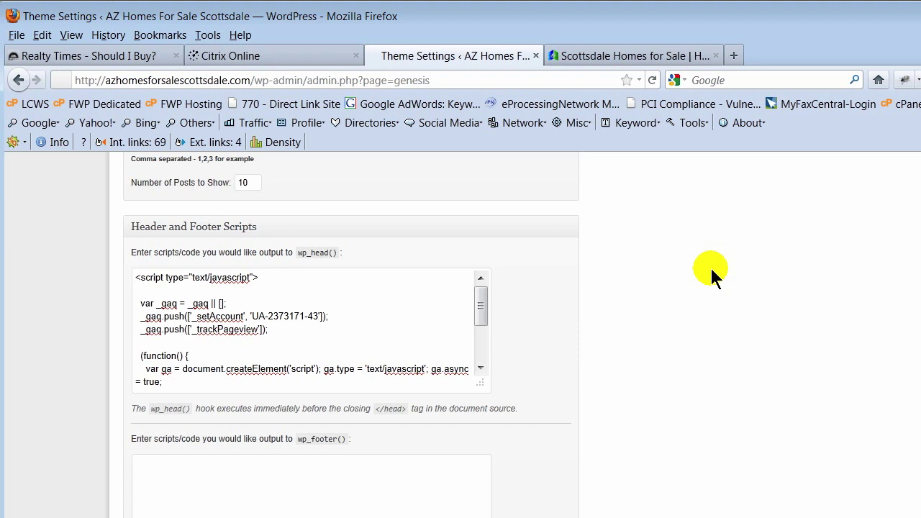
{"action": "scroll", "coordinate": [709, 266], "scroll_direction": "up", "scroll_amount": 10}
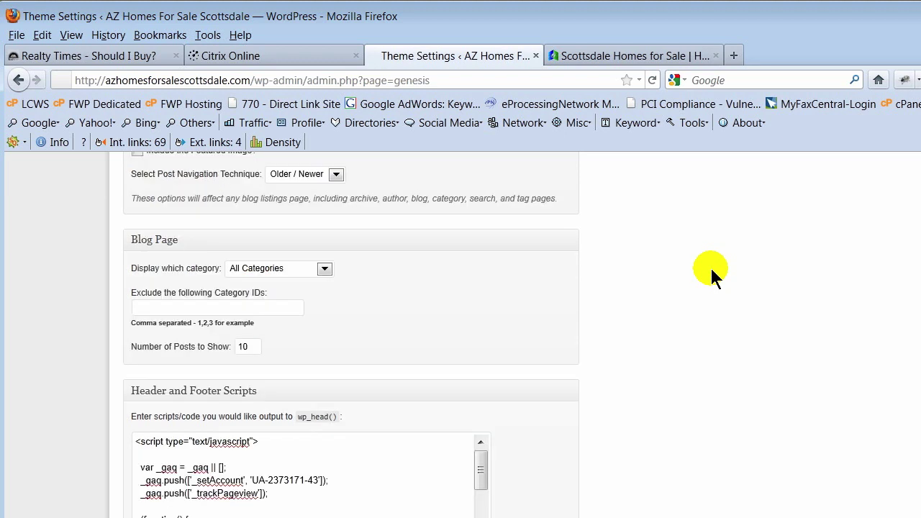
Examine the Theme Settings down to Header and Footer Scripts and read through the whole wp_head() script code
{"action": "scroll", "coordinate": [710, 266], "scroll_direction": "up", "scroll_amount": 6}
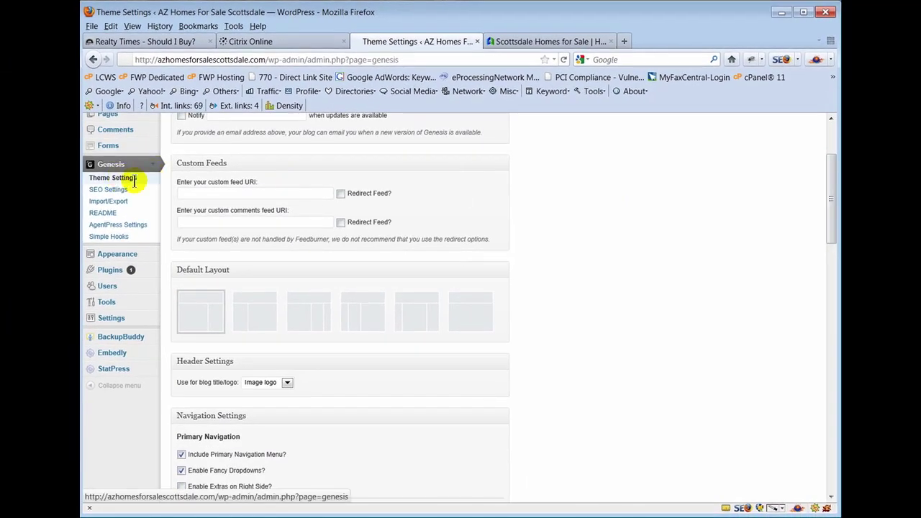
{"action": "scroll", "coordinate": [538, 341], "scroll_direction": "down", "scroll_amount": 5}
{"action": "scroll", "coordinate": [540, 337], "scroll_direction": "down", "scroll_amount": 6}
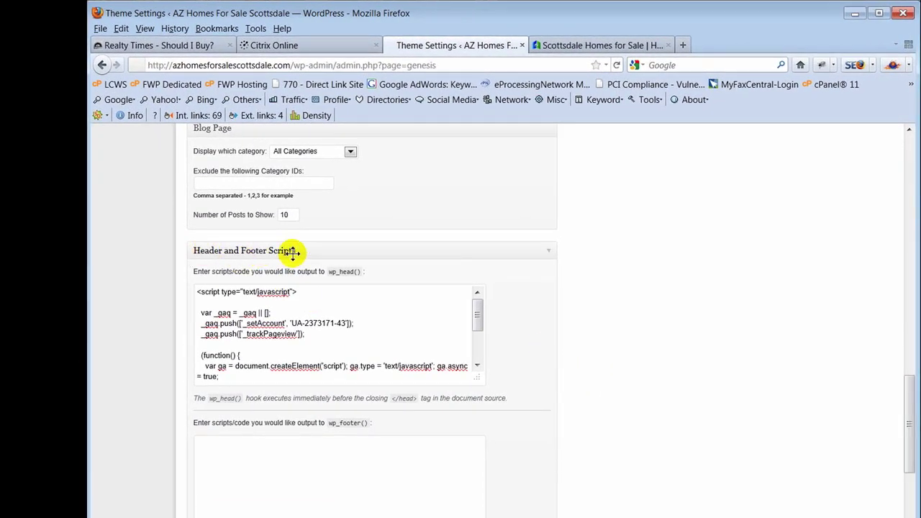
{"action": "left_click", "coordinate": [476, 321]}
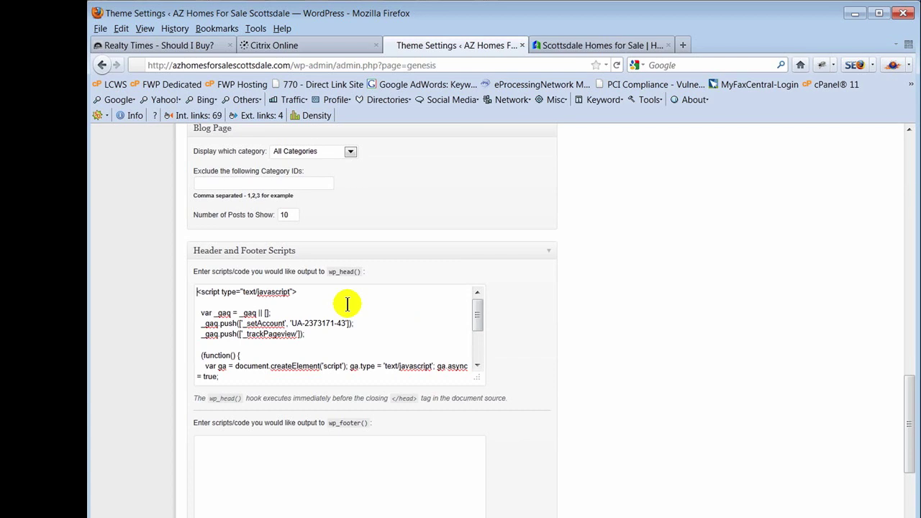
{"action": "scroll", "coordinate": [347, 304], "scroll_direction": "down", "scroll_amount": 2}
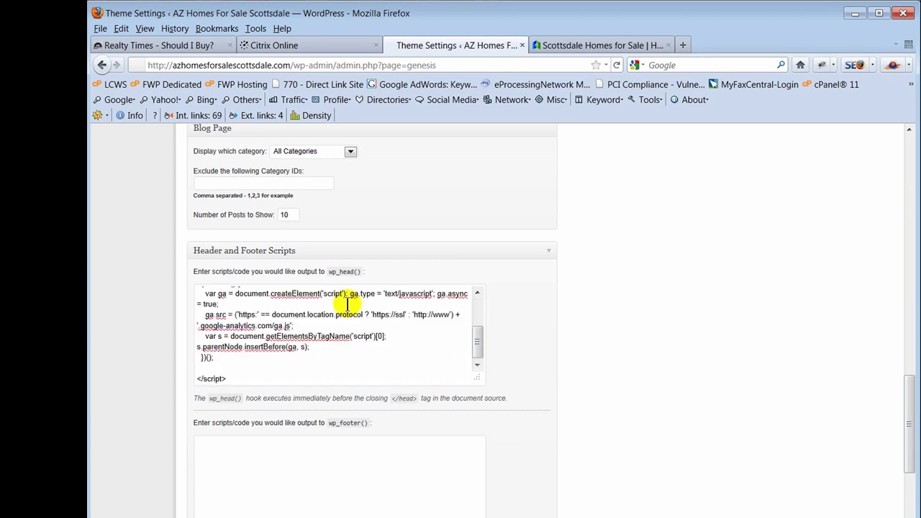
{"action": "scroll", "coordinate": [247, 371], "scroll_direction": "up", "scroll_amount": 2}
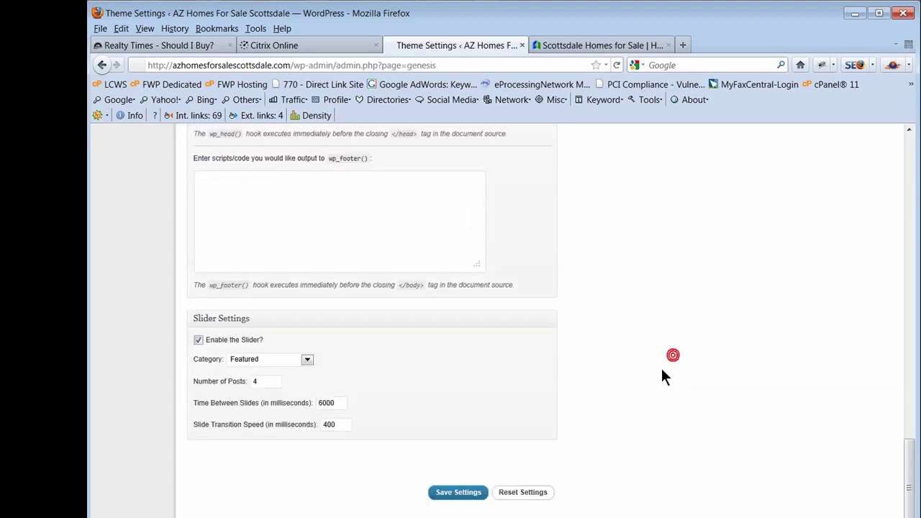
View the Slider Settings at the end of the Theme Settings page and go back to its Information section
{"action": "scroll", "coordinate": [668, 357], "scroll_direction": "down", "scroll_amount": 5}
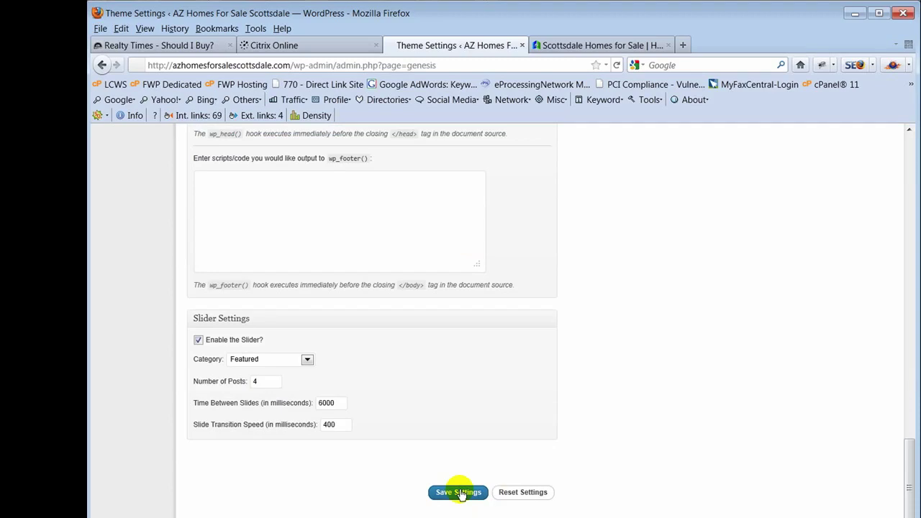
{"action": "scroll", "coordinate": [648, 378], "scroll_direction": "up", "scroll_amount": 10}
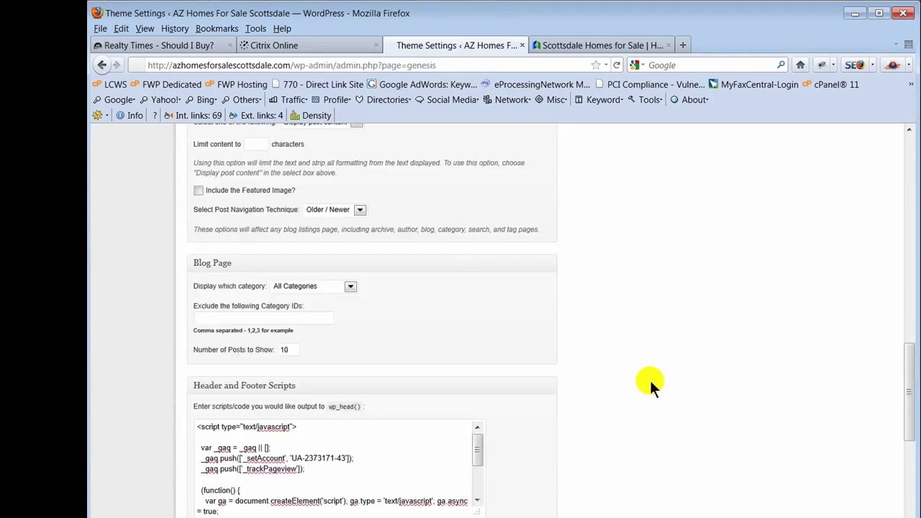
{"action": "scroll", "coordinate": [648, 378], "scroll_direction": "up", "scroll_amount": 8}
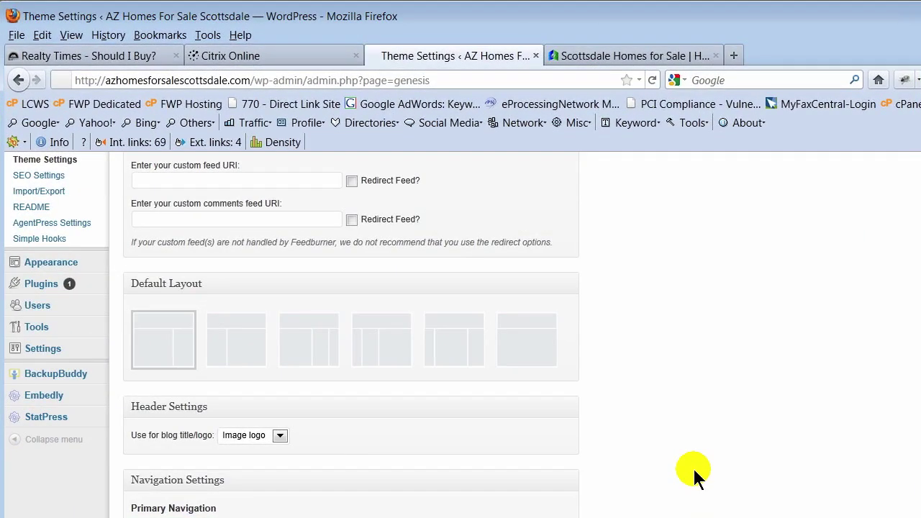
{"action": "scroll", "coordinate": [694, 471], "scroll_direction": "up", "scroll_amount": 6}
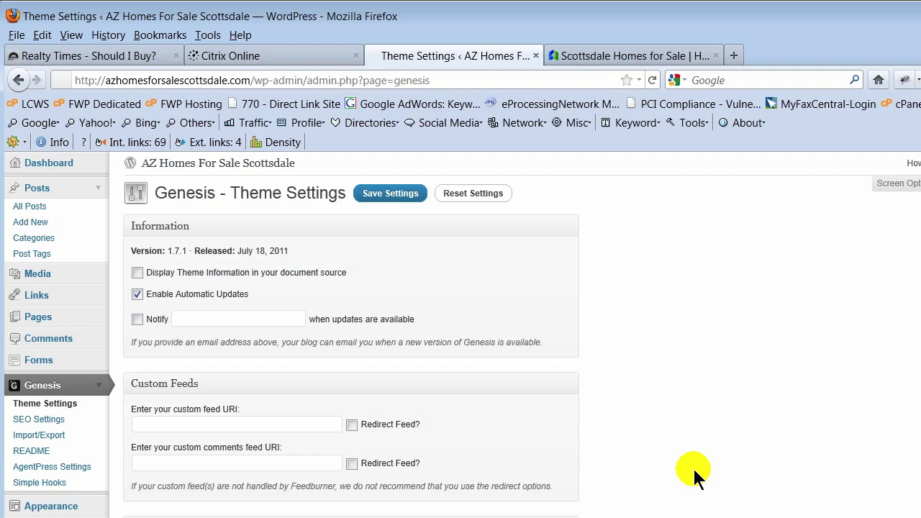
Open the Genesis SEO Settings and examine the Homepage, Document Head and Robots Meta Settings
{"action": "left_click", "coordinate": [33, 425]}
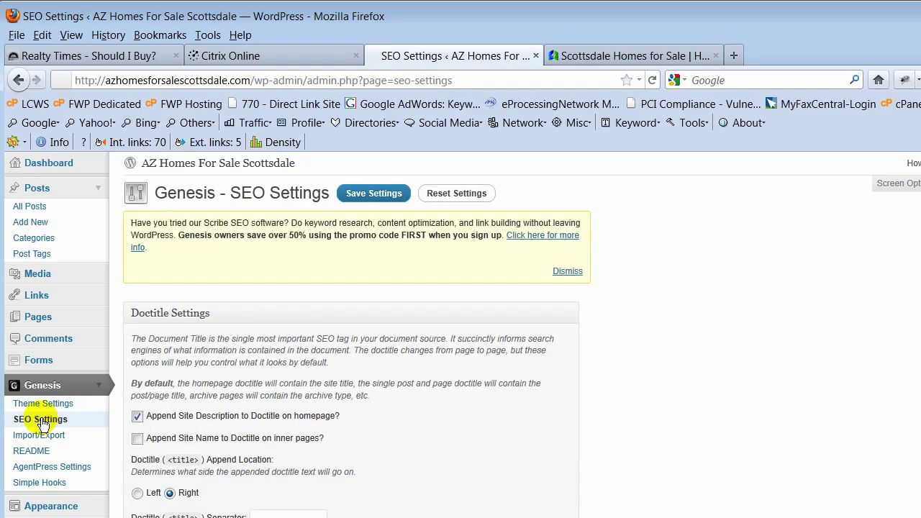
{"action": "scroll", "coordinate": [683, 453], "scroll_direction": "down", "scroll_amount": 6}
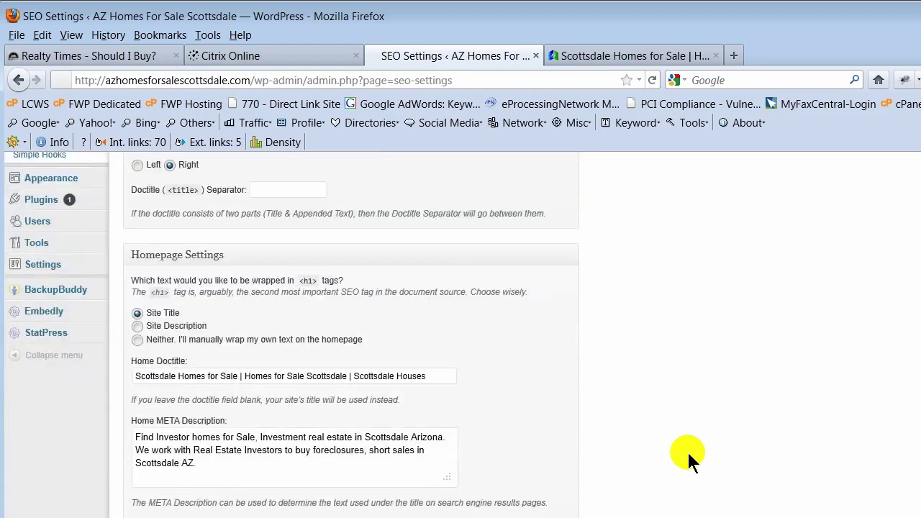
{"action": "scroll", "coordinate": [688, 454], "scroll_direction": "down", "scroll_amount": 3}
{"action": "scroll", "coordinate": [686, 449], "scroll_direction": "down", "scroll_amount": 7}
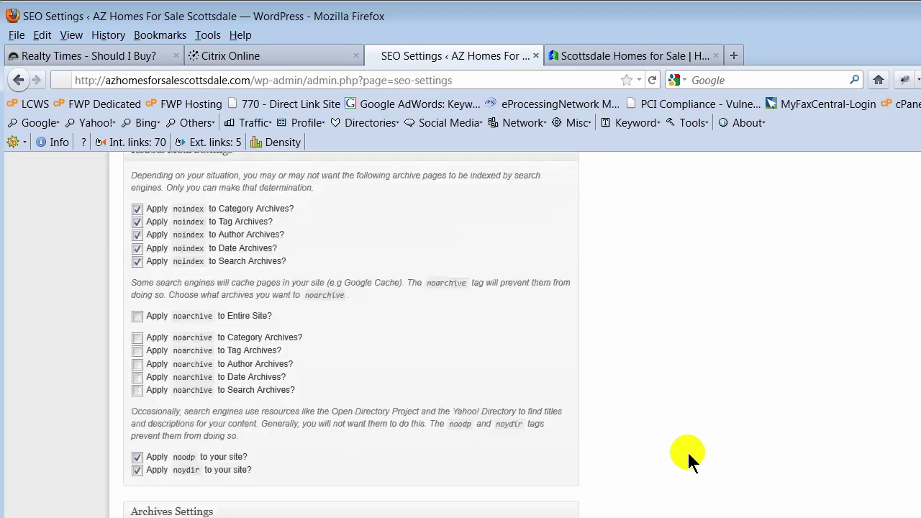
{"action": "scroll", "coordinate": [686, 449], "scroll_direction": "up", "scroll_amount": 5}
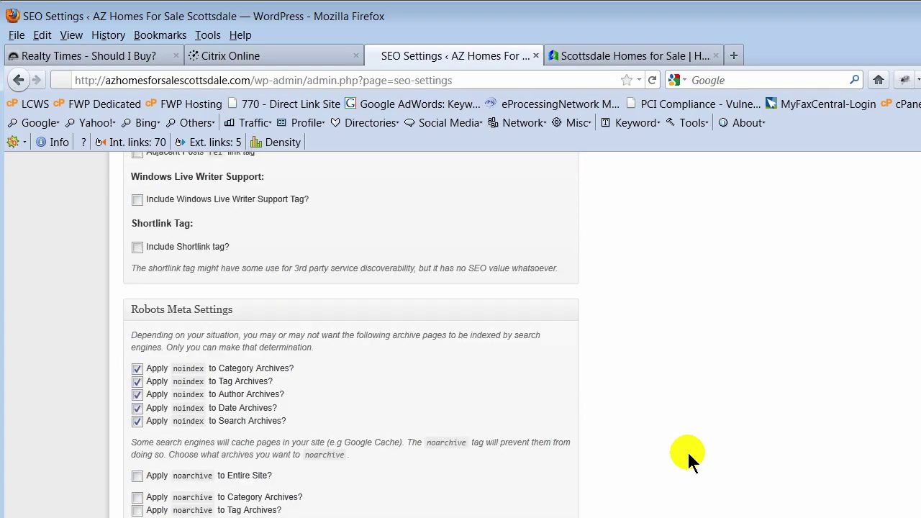
{"action": "scroll", "coordinate": [686, 450], "scroll_direction": "up", "scroll_amount": 5}
{"action": "scroll", "coordinate": [686, 449], "scroll_direction": "down", "scroll_amount": 6}
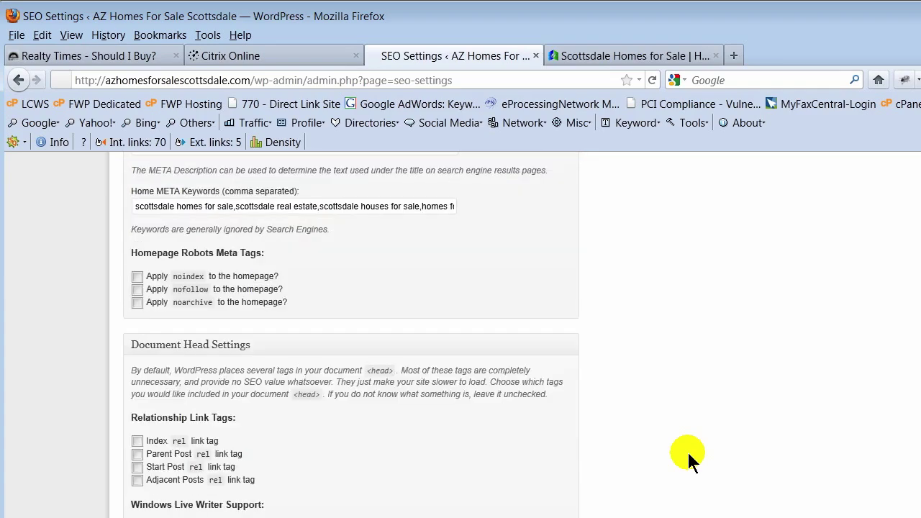
{"action": "scroll", "coordinate": [686, 450], "scroll_direction": "down", "scroll_amount": 4}
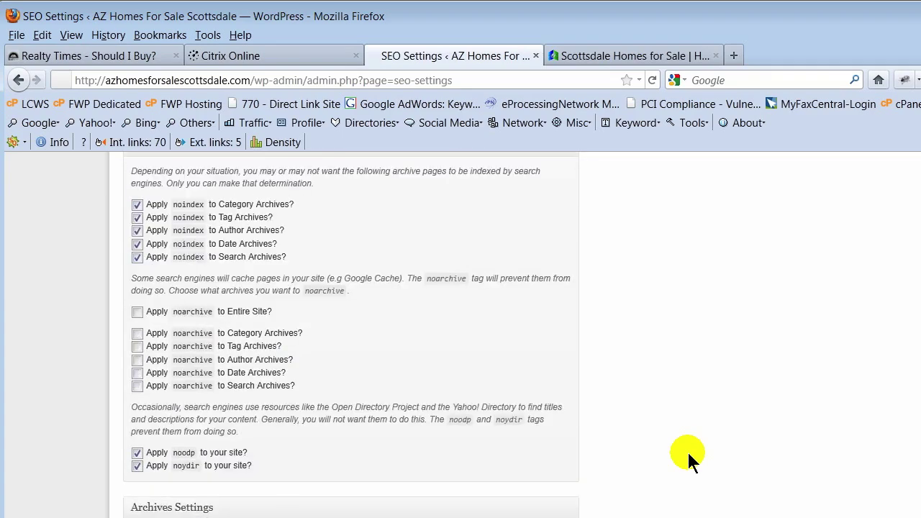
Review the Doctitle Settings and the Homepage Settings, including Home Doctitle, META Description and META Keywords
{"action": "scroll", "coordinate": [687, 450], "scroll_direction": "up", "scroll_amount": 10}
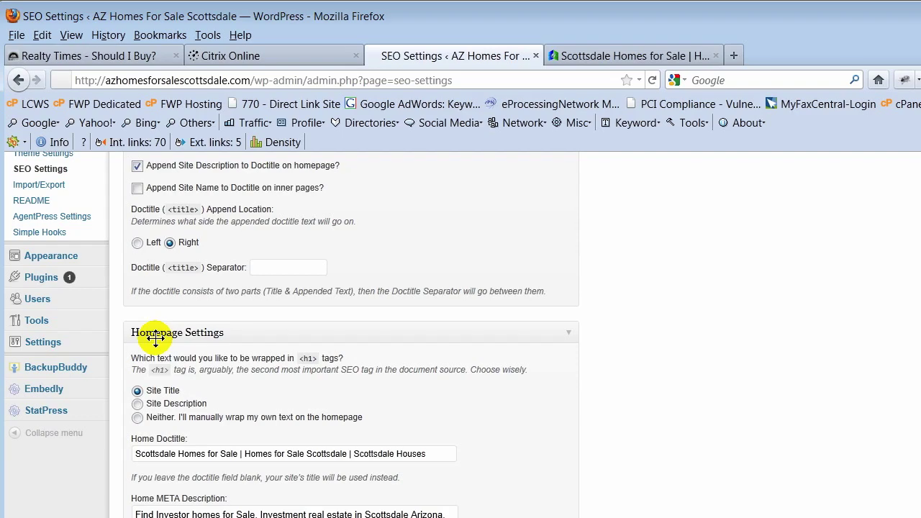
{"action": "scroll", "coordinate": [380, 351], "scroll_direction": "up", "scroll_amount": 3}
{"action": "scroll", "coordinate": [382, 350], "scroll_direction": "down", "scroll_amount": 6}
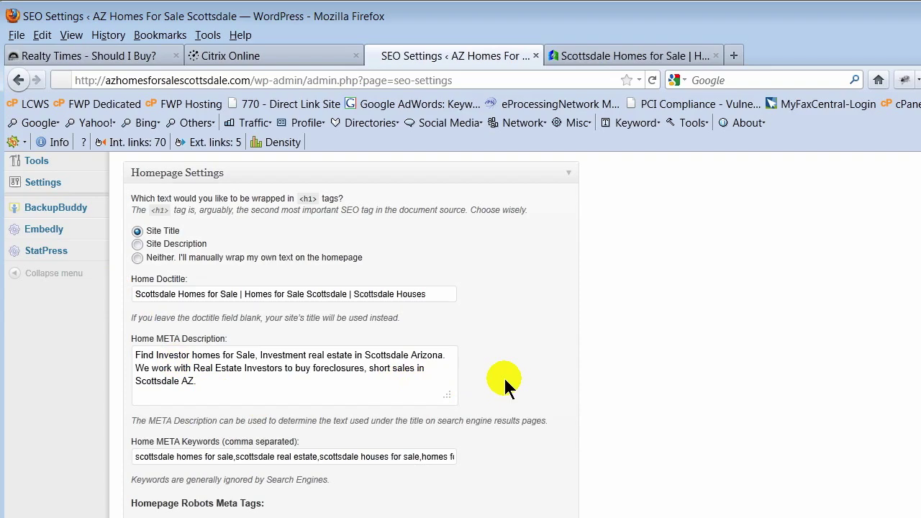
{"action": "scroll", "coordinate": [504, 378], "scroll_direction": "up", "scroll_amount": 5}
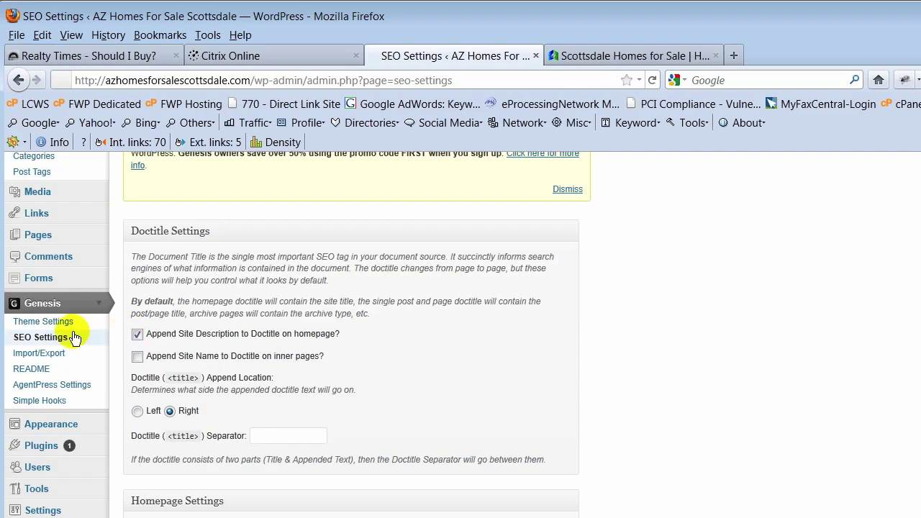
Collapse the Genesis section, expand Appearance and open its Themes page
{"action": "left_click", "coordinate": [104, 305]}
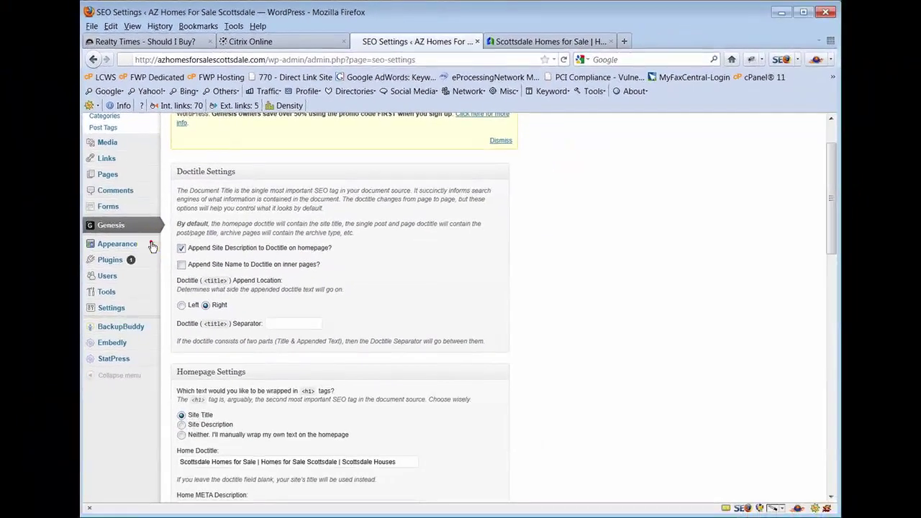
{"action": "left_click", "coordinate": [152, 246]}
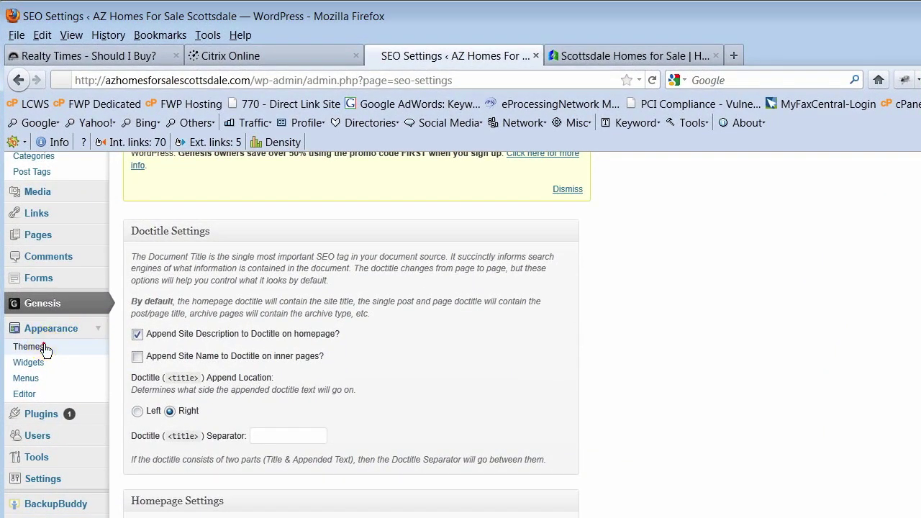
{"action": "left_click", "coordinate": [44, 346]}
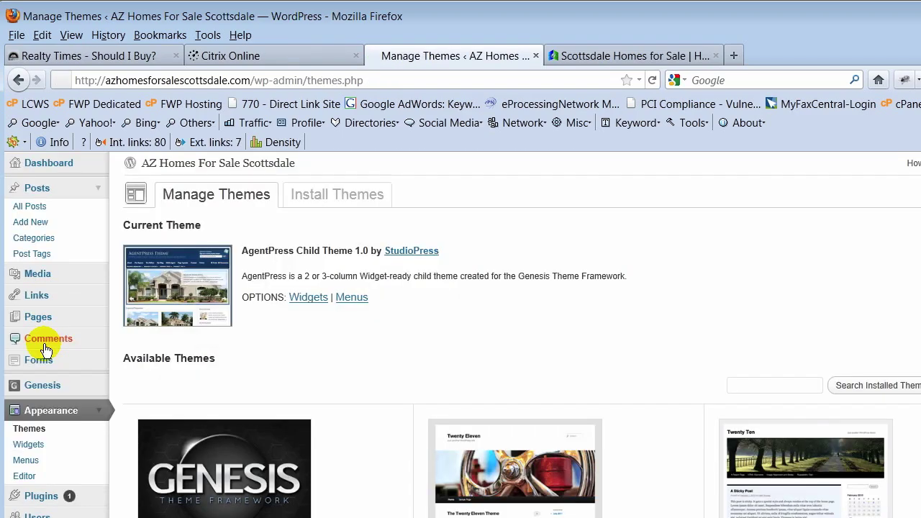